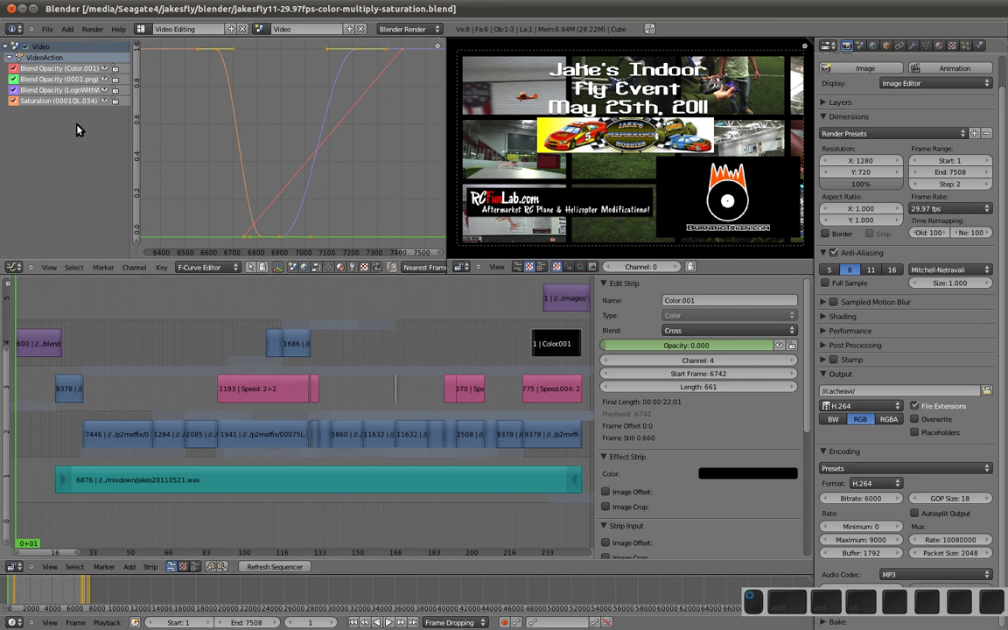
- Play back the edit from the title card into the indoor RC plane flight footage
key(space)
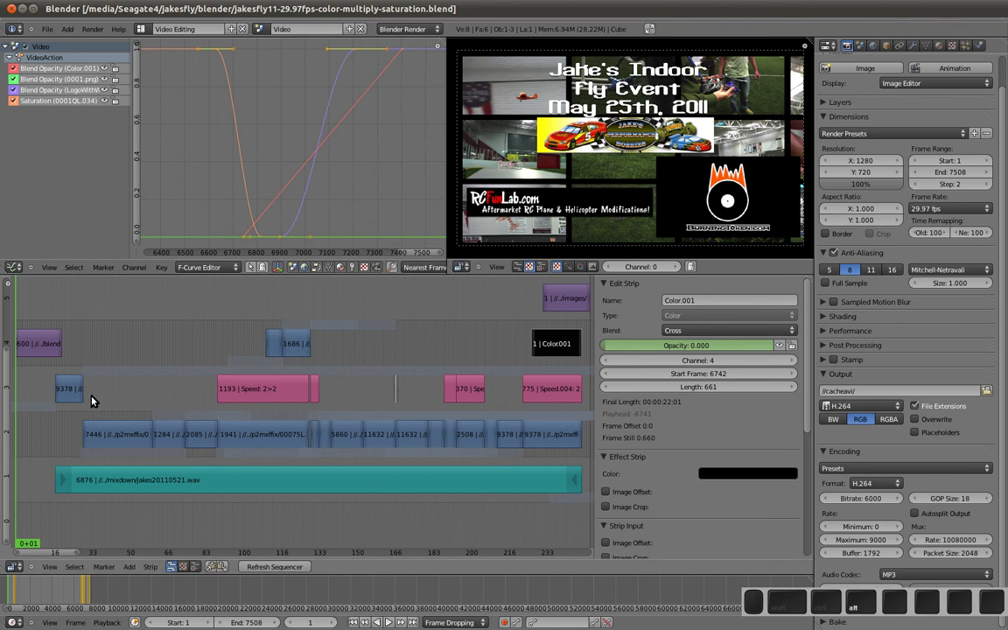
key(alt+a)
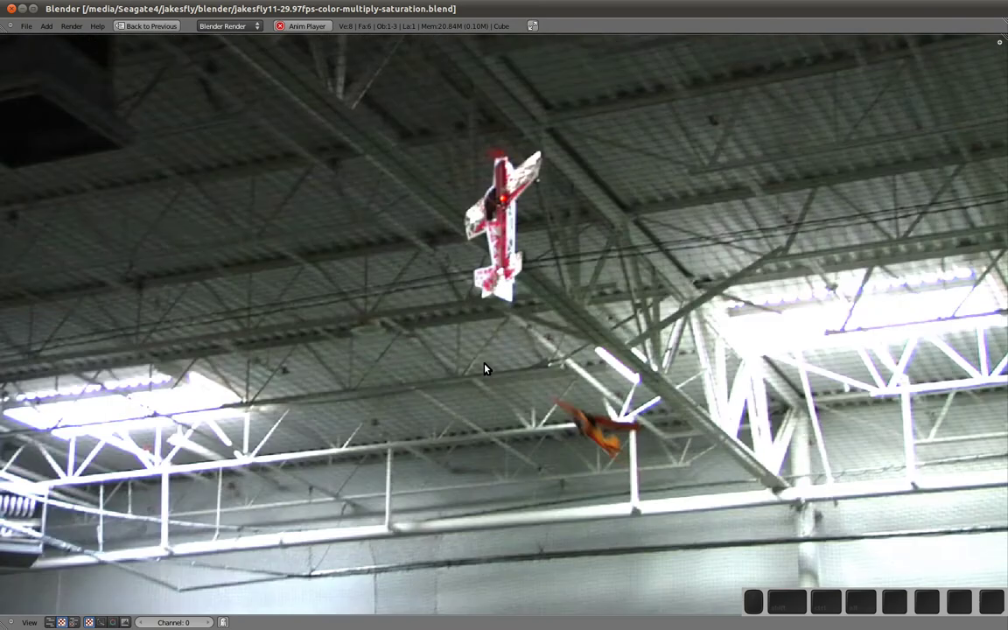
- Stop full-screen playback, restore the full editing layout, and zoom the preview out
key(Escape)
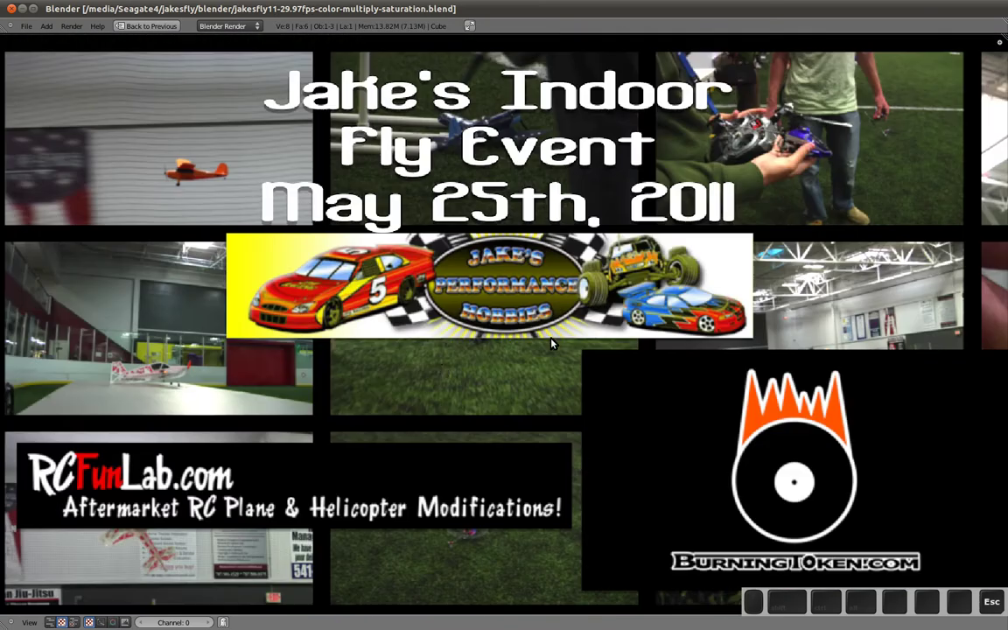
key(ctrl+Up)
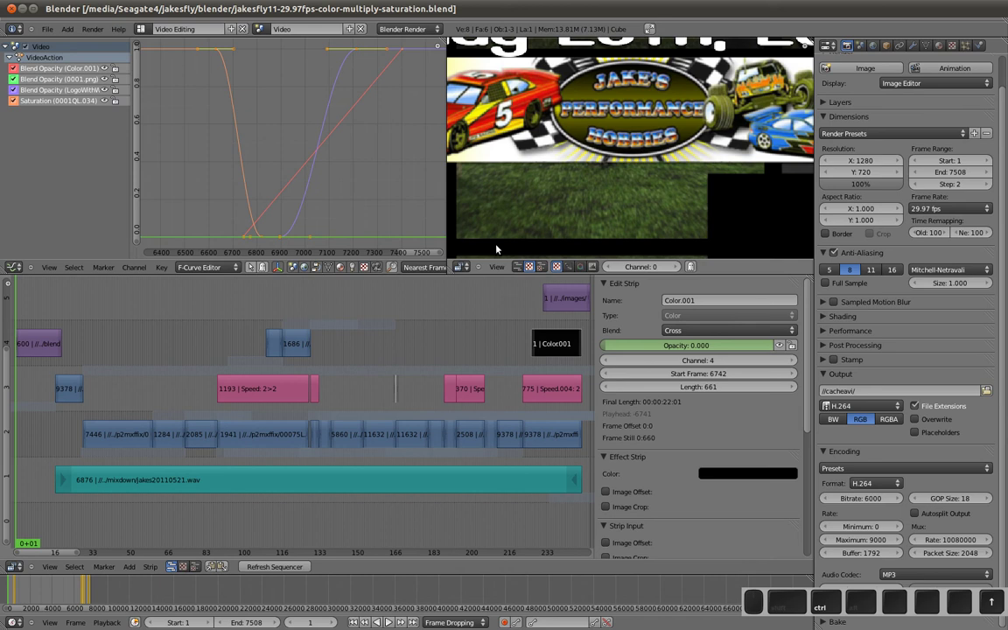
scroll(574, 175, down, 5)
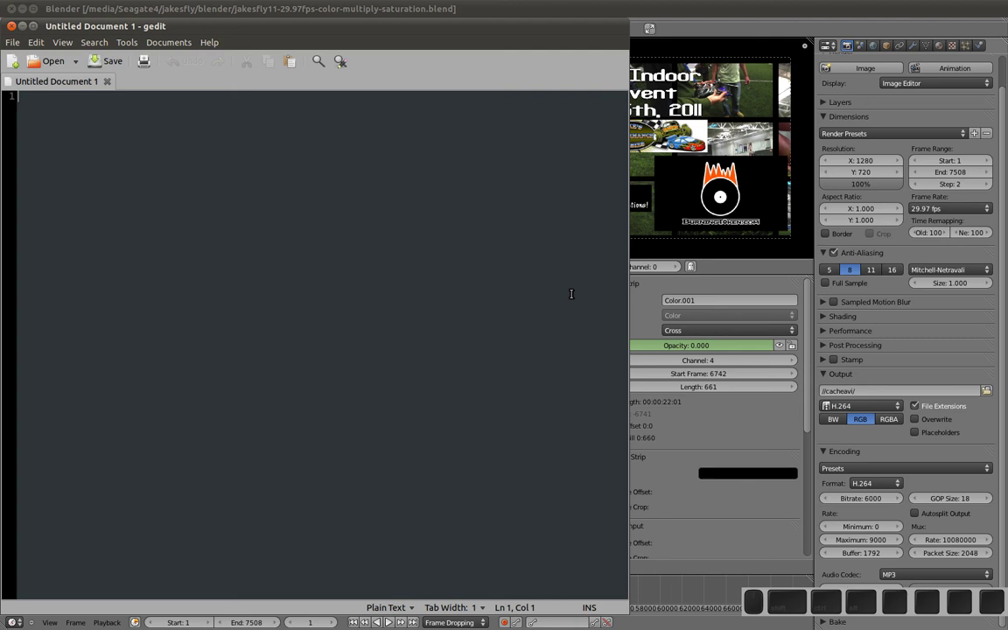
- Type the note 'graphicall.org specialized blender programs (optimized?)' with 'blender.org' on a second line
text(grap)
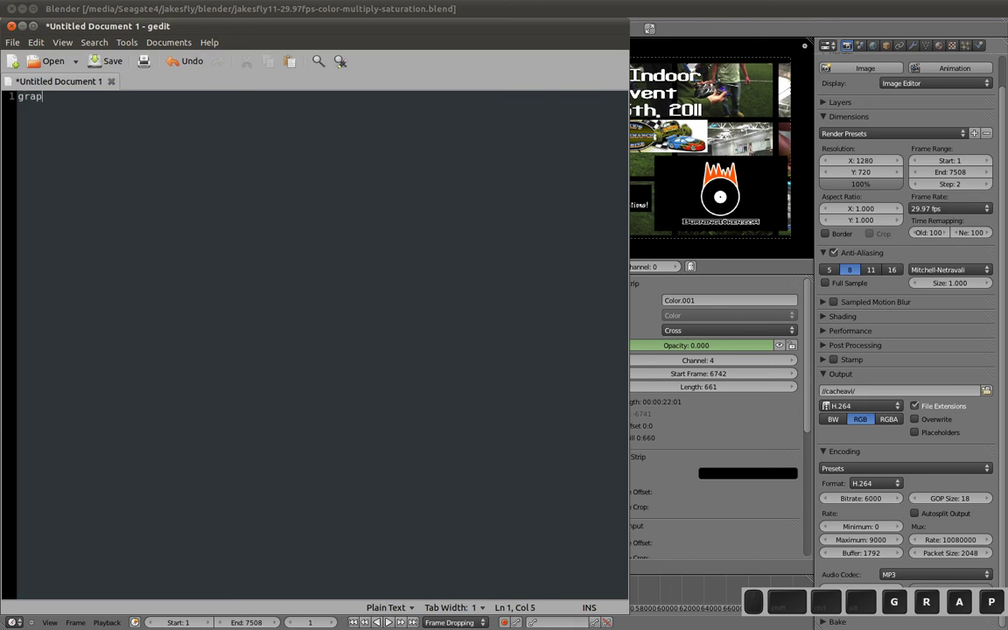
text(hicall.org )
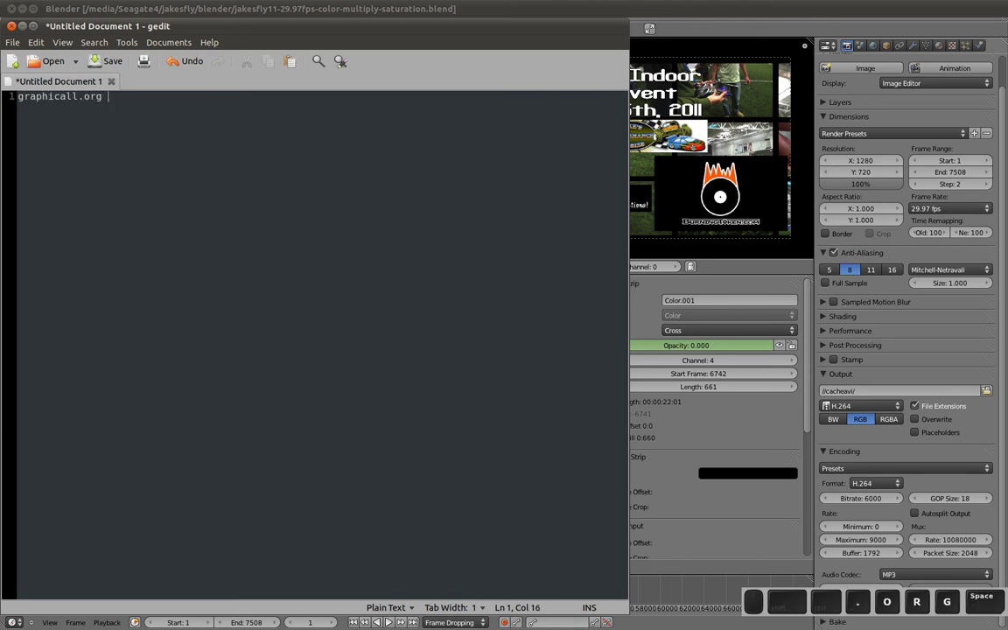
text(specialized d)
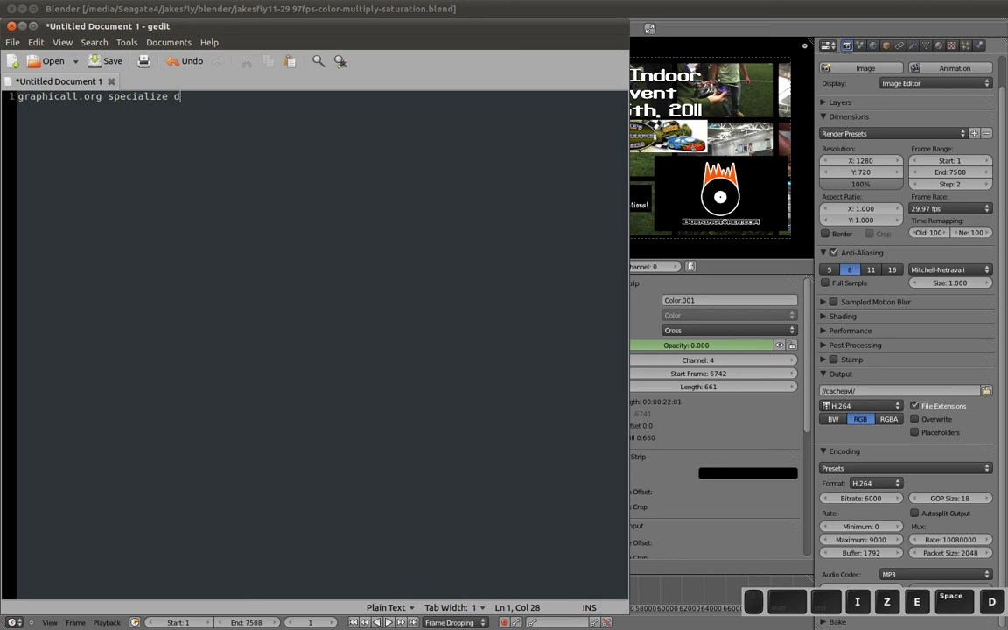
key(BackSpace)
key(BackSpace)
text(bl)
key(BackSpace)
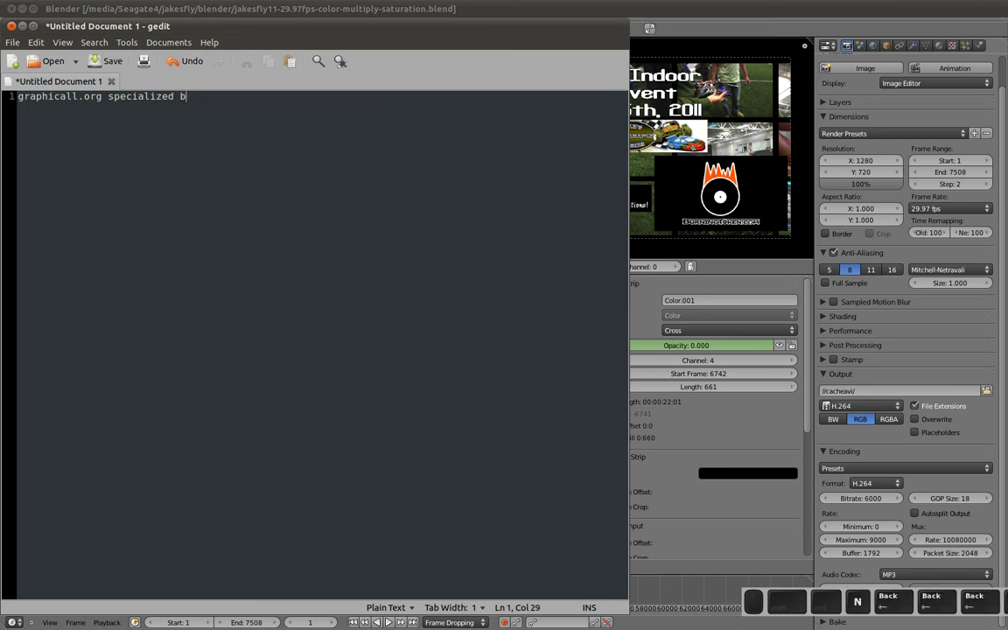
text(lender)
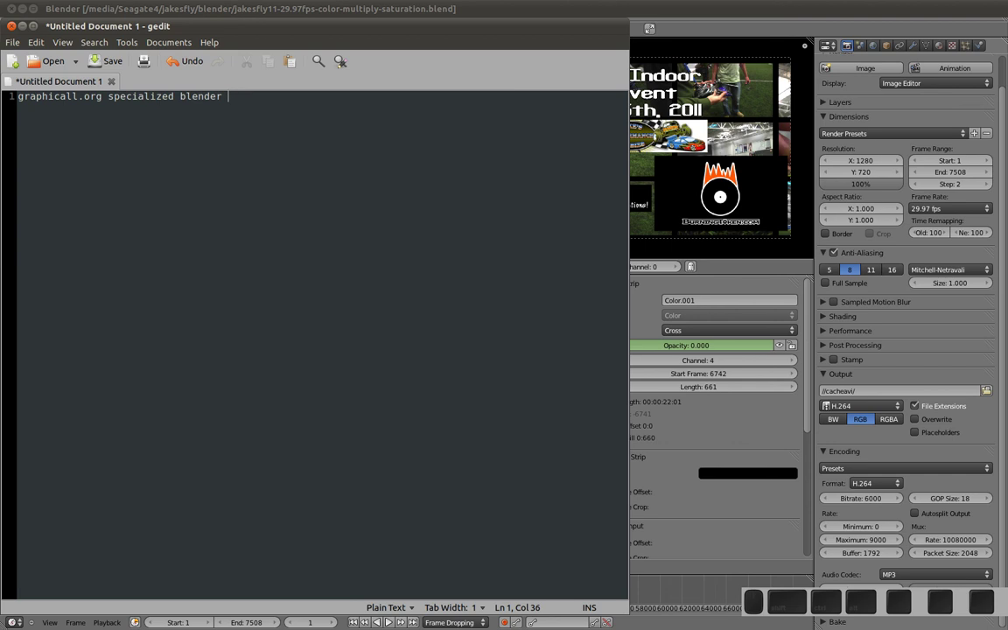
text(programs)
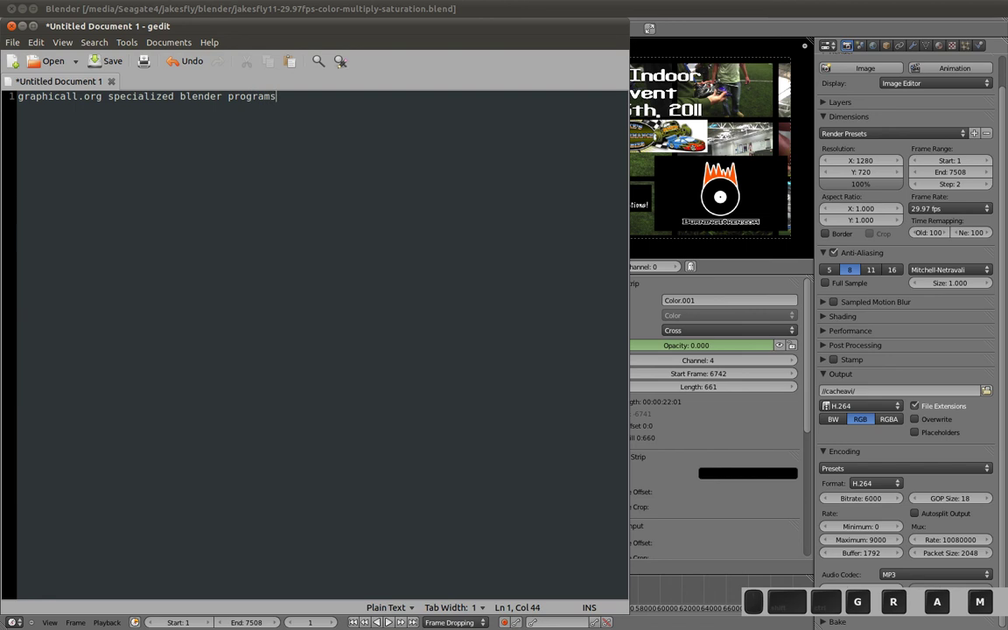
text( ()
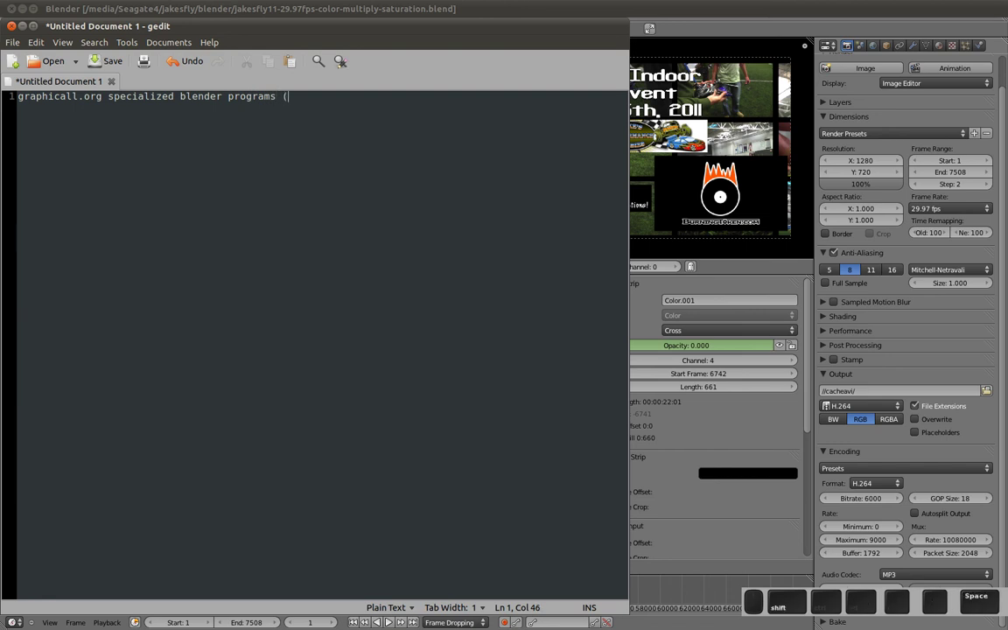
text(optimized)
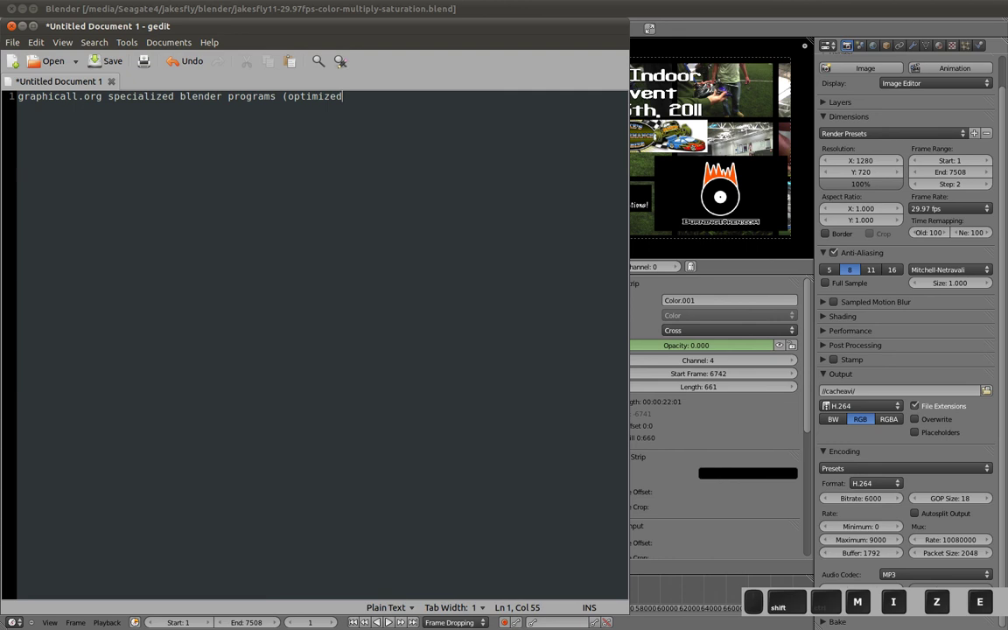
text(?))
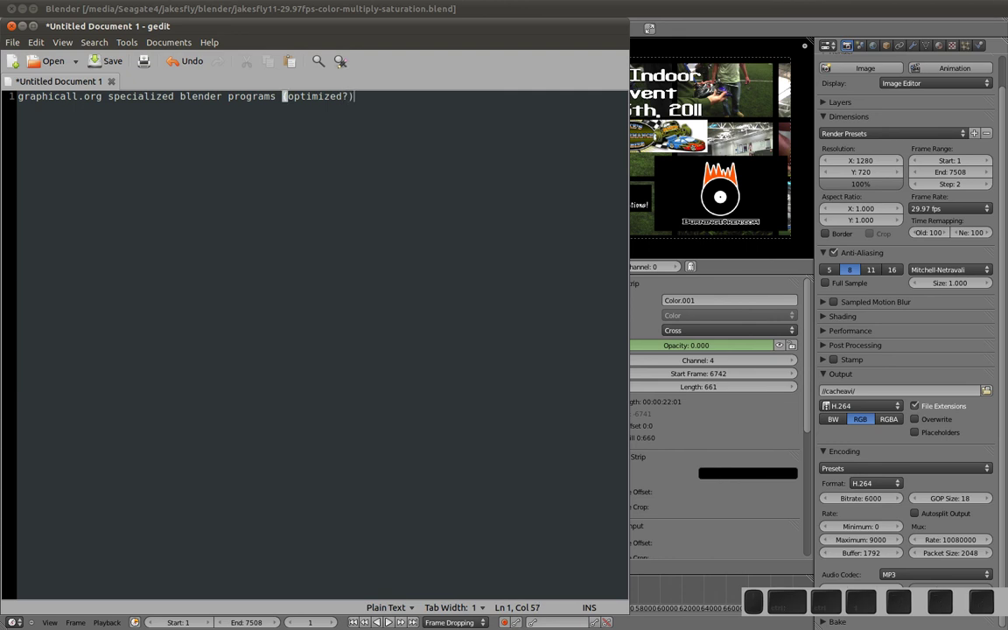
key(Return)
text(blender.org)
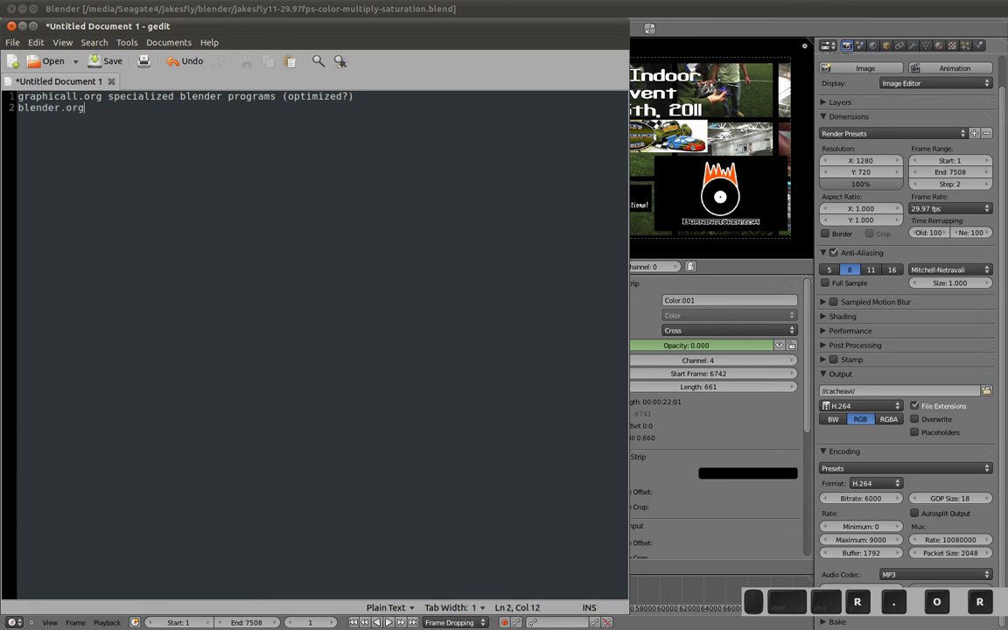
- Move the gedit note window aside so Blender's editing layout is visible
drag(174, 26, 354, 105)
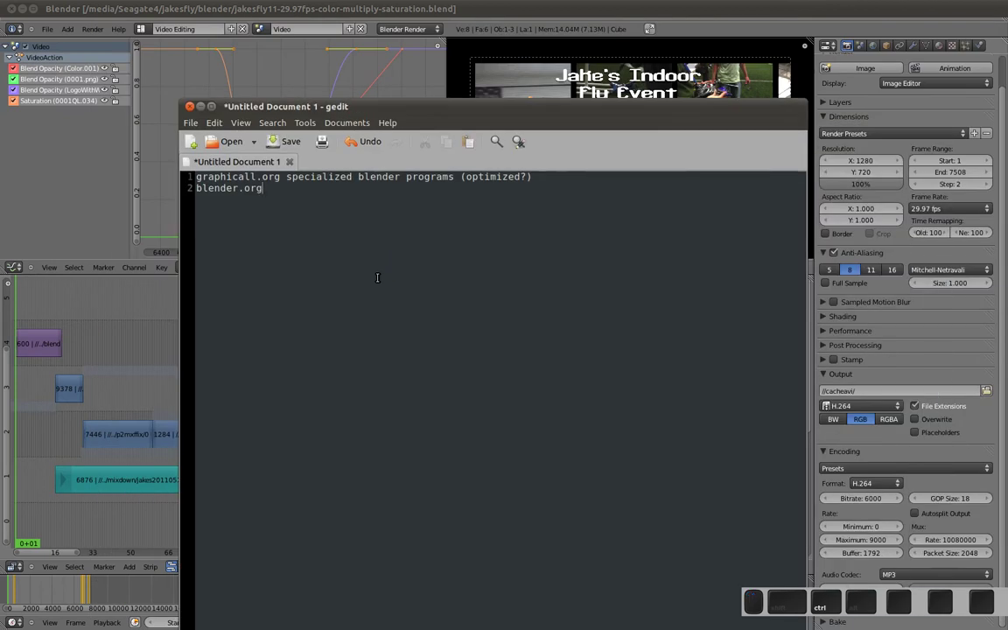
key(ctrl+plus)
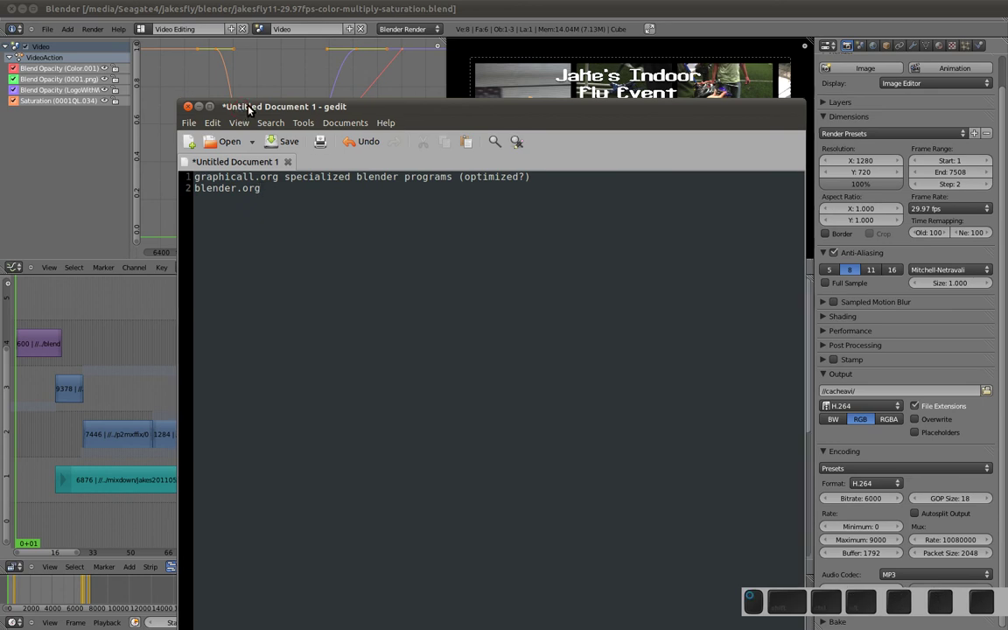
drag(243, 115, 350, 115)
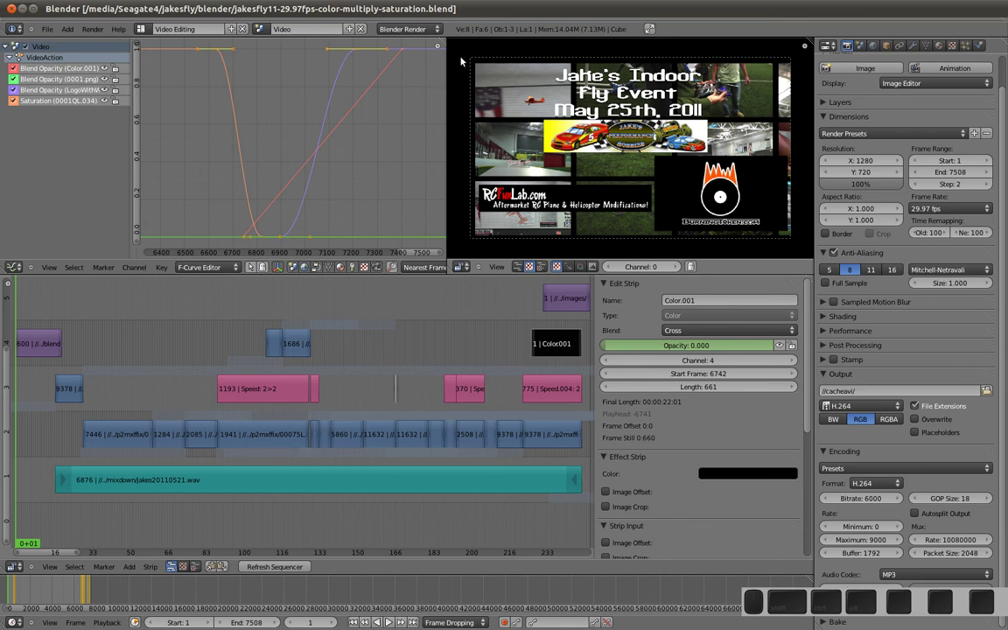
- Scrub the sequencer playhead through frame 1731 to frame 2209
middle_drag(540, 170, 562, 164)
drag(93, 320, 148, 319)
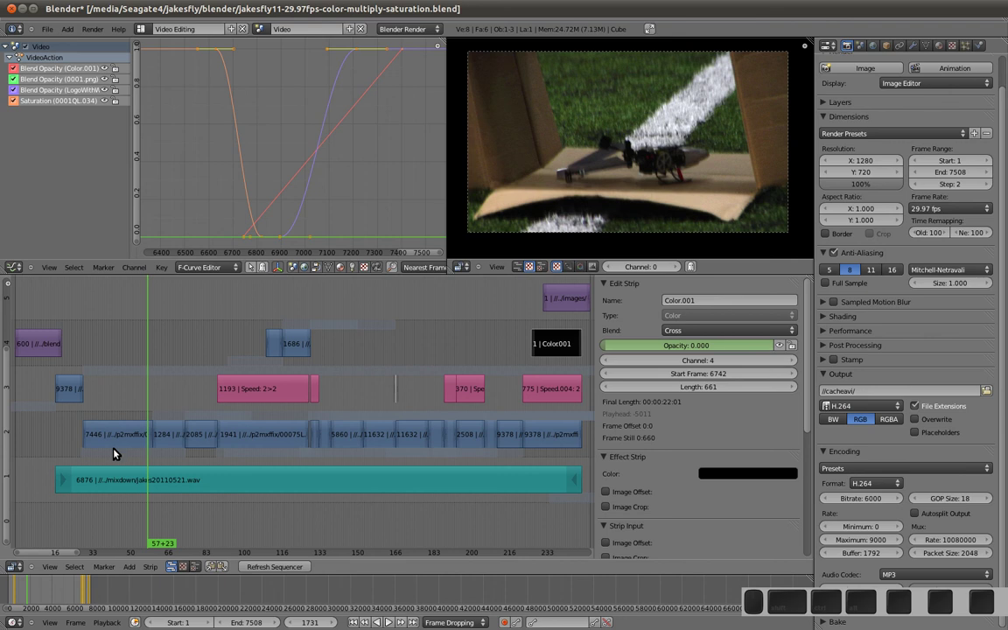
drag(148, 328, 185, 340)
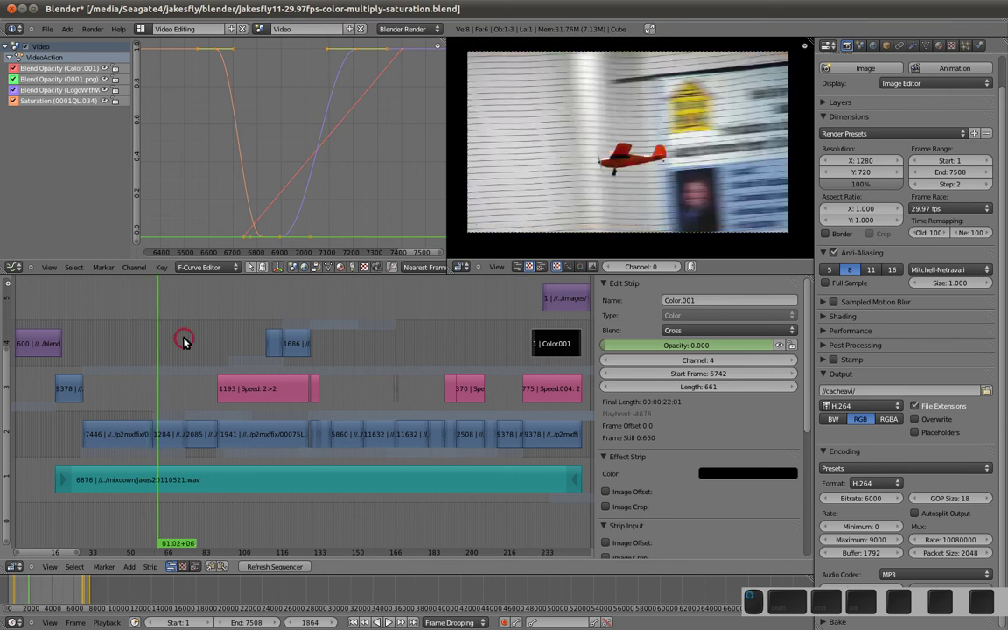
- Inspect the 7446, 1284, 1941, 2085 and 5860 clips, the Speed strip and Color.001
right_click(132, 438)
right_click(169, 434)
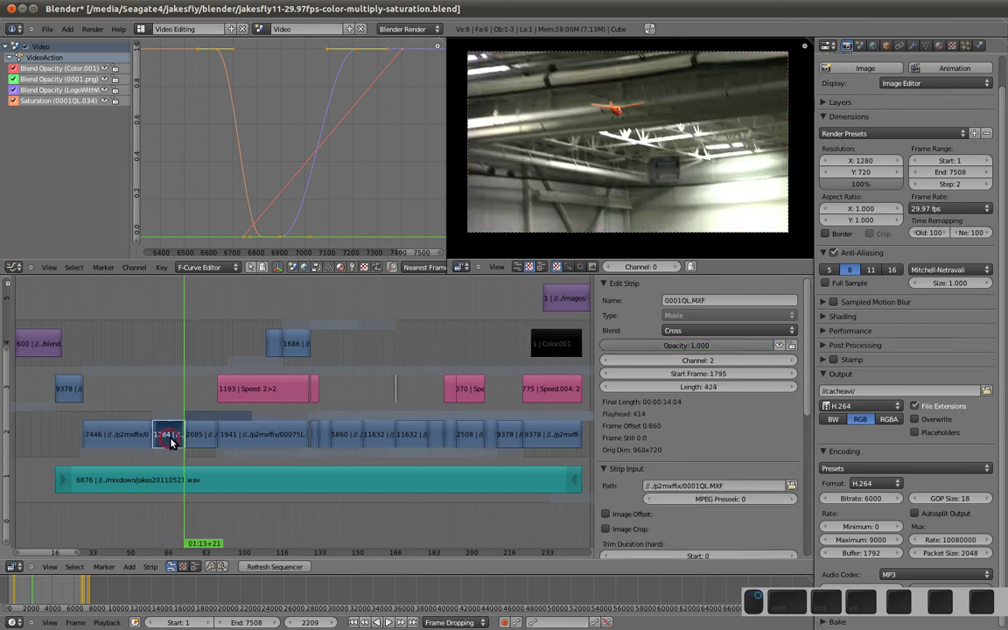
right_click(271, 442)
right_click(191, 442)
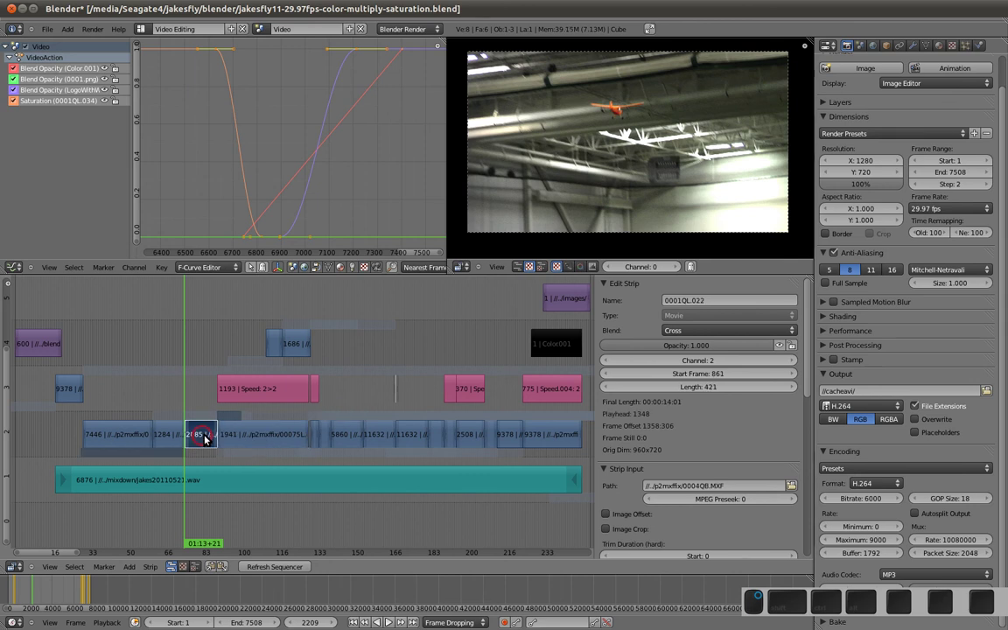
right_click(347, 440)
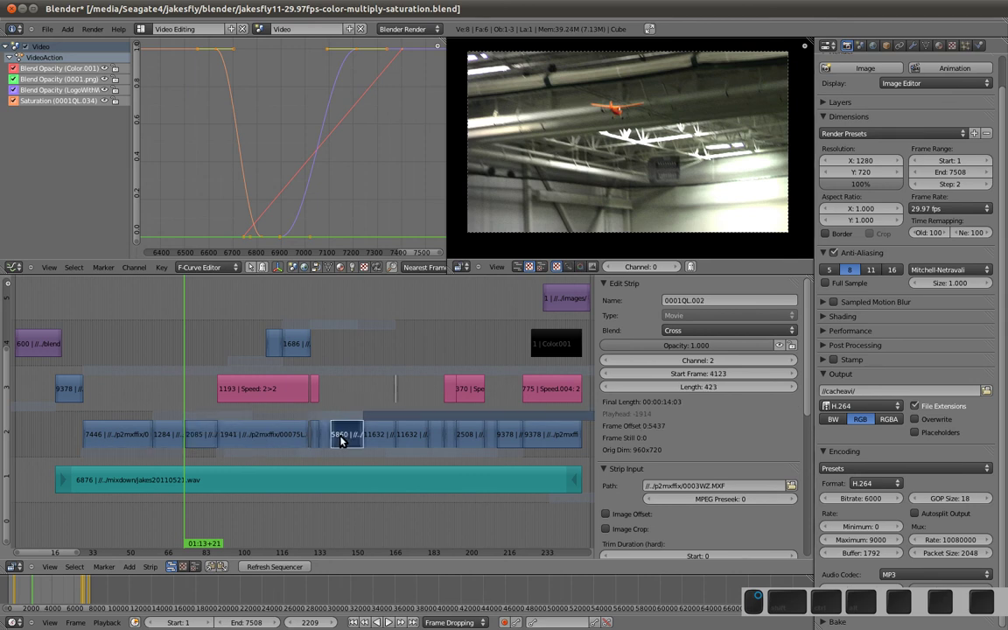
right_click(268, 399)
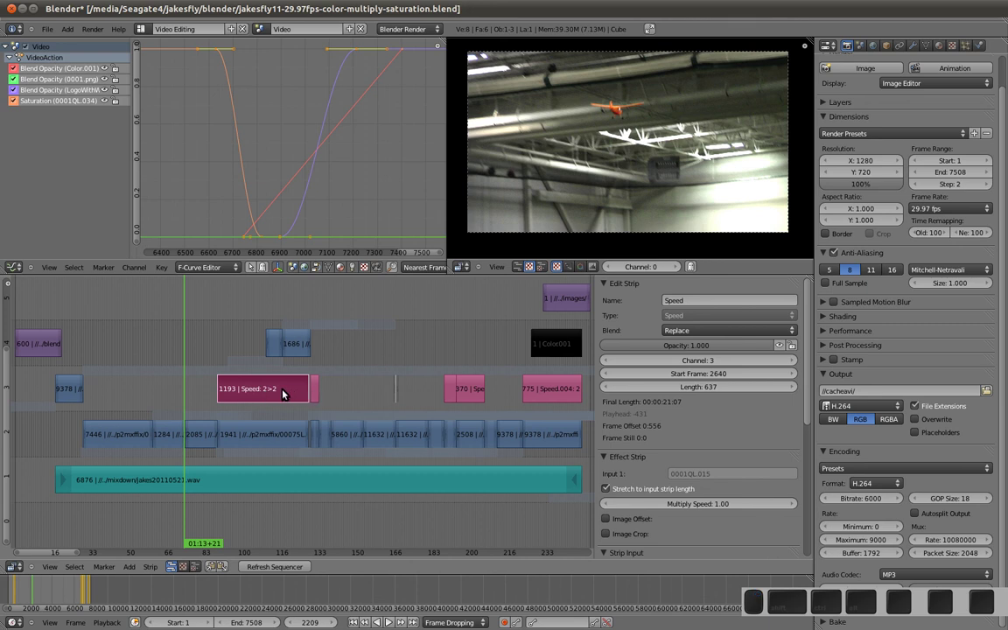
right_click(553, 345)
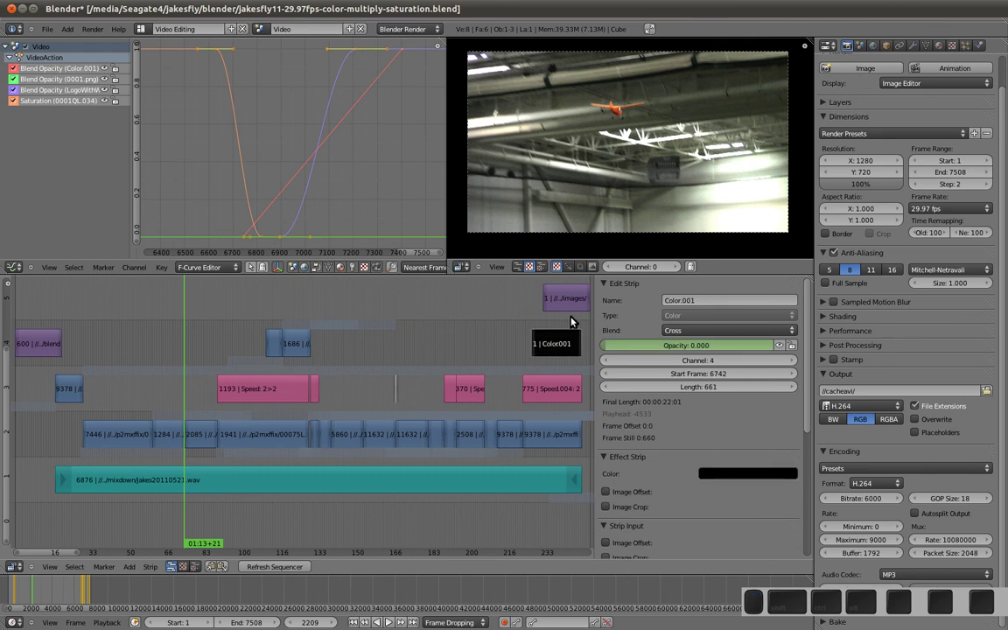
- Scrub from around frame 7129 back to the opening title collage near frame 256
drag(551, 332, 561, 329)
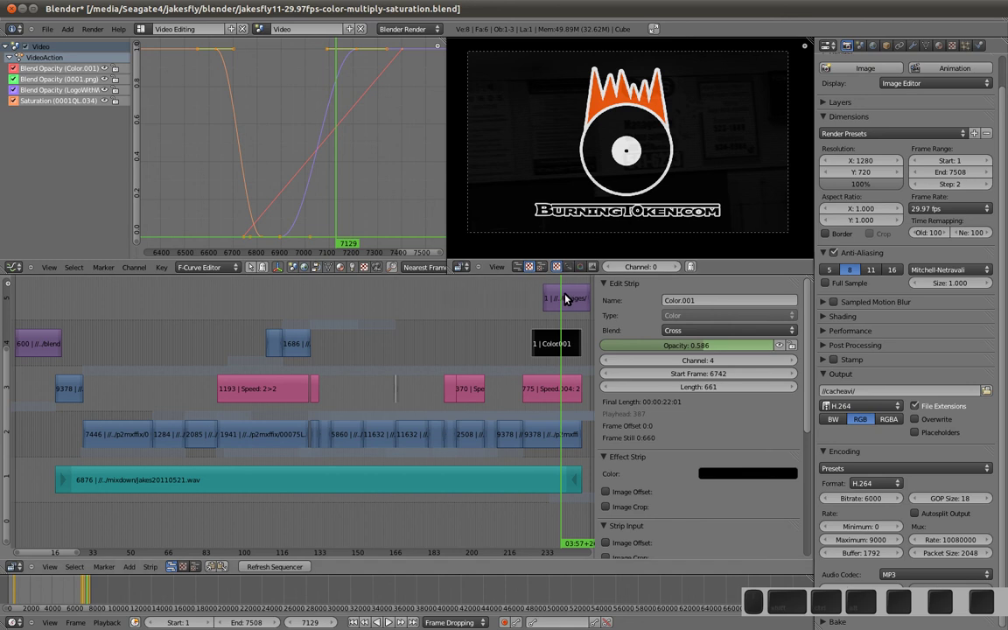
click(33, 312)
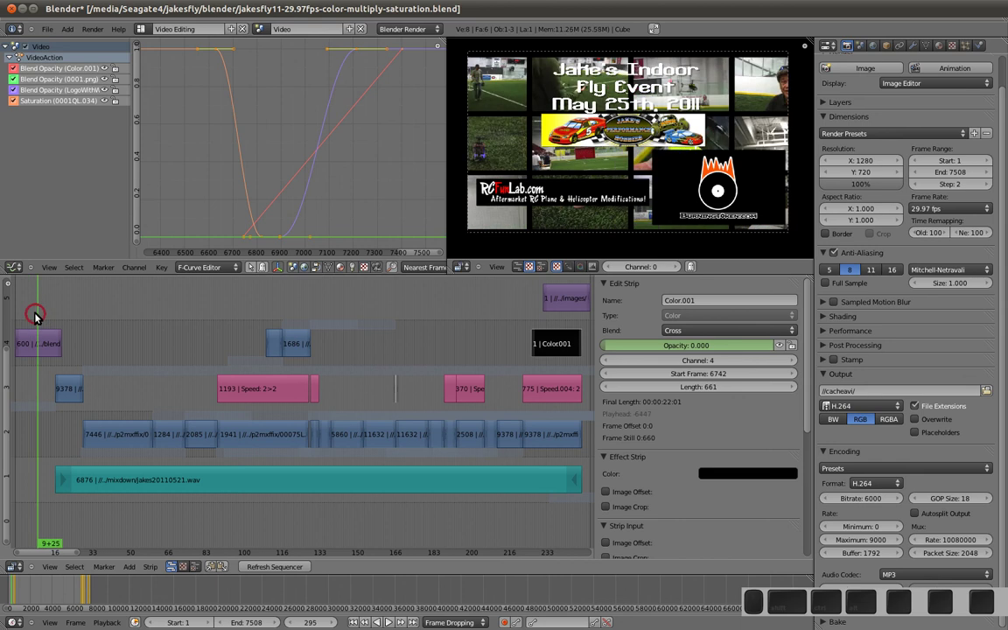
mouse_move(35, 315)
mouse_down()
mouse_move(27, 316)
mouse_move(37, 319)
mouse_up()
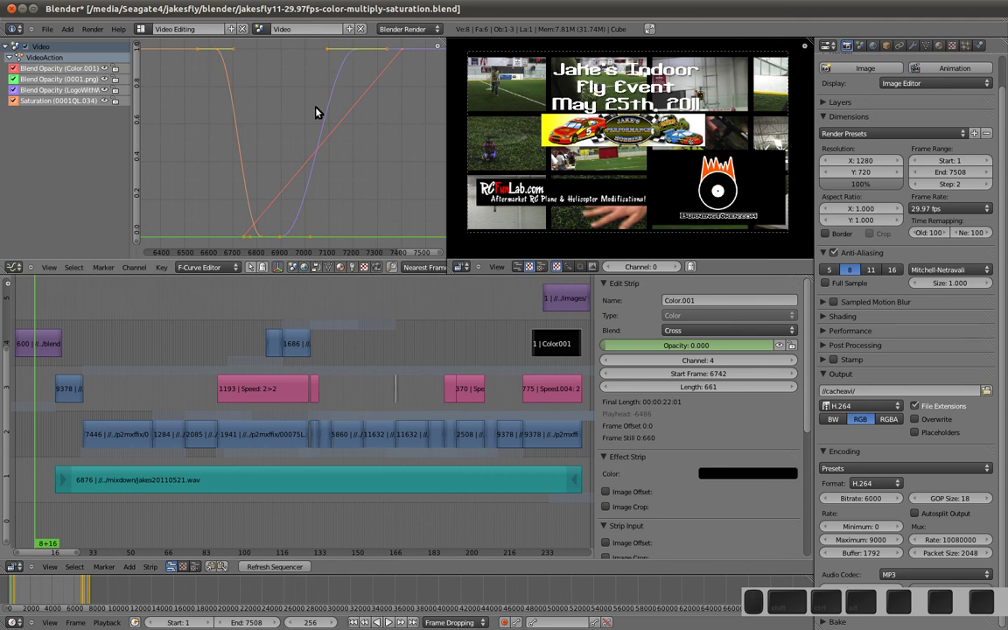
- Select the LogoWithWords strip and scrub its fade-in through frame 6910 to the full logo
click(265, 236)
click(565, 301)
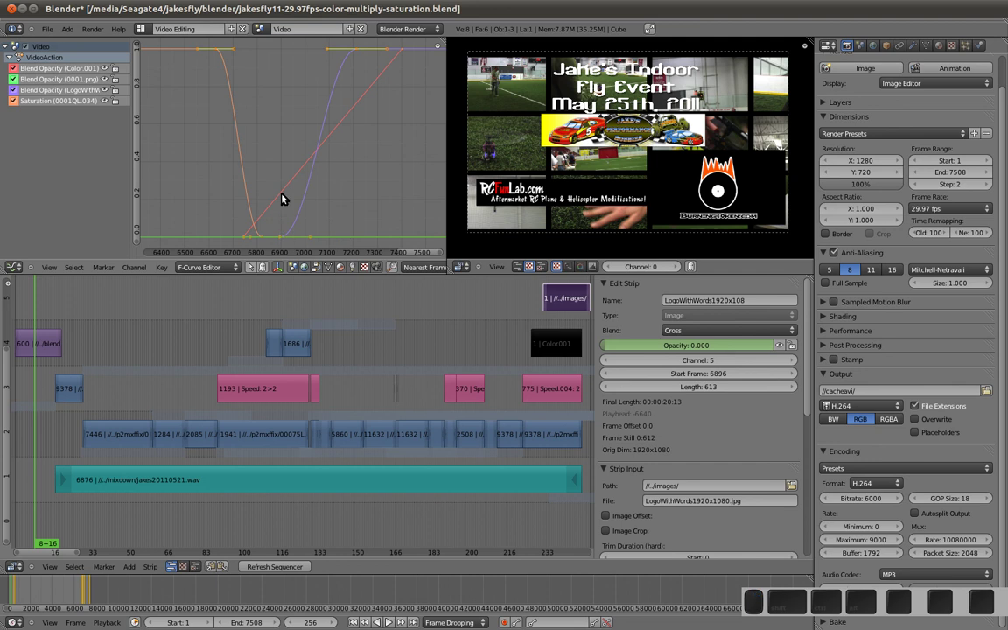
click(282, 158)
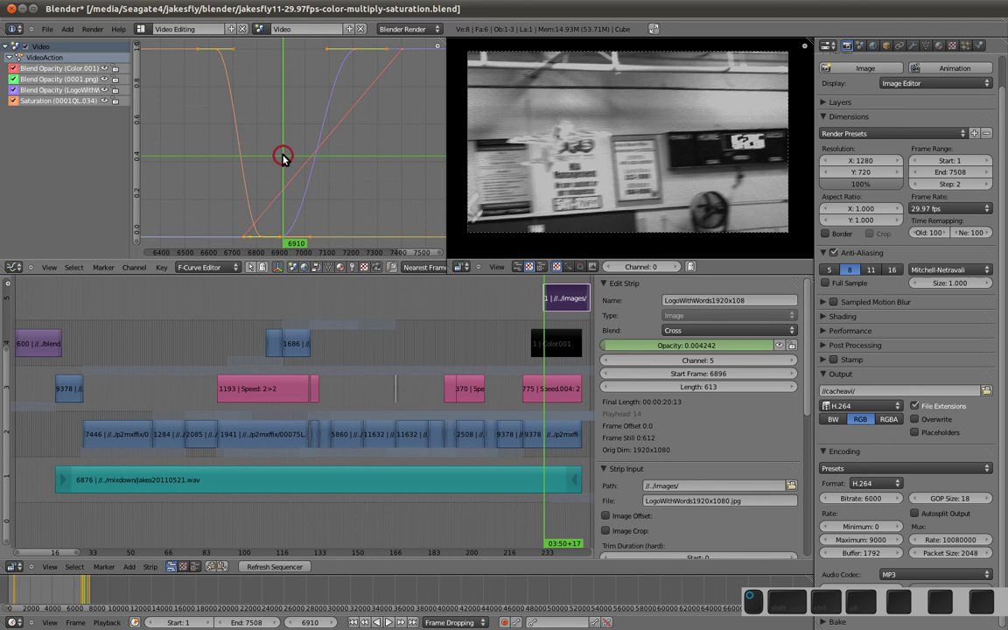
drag(282, 157, 319, 156)
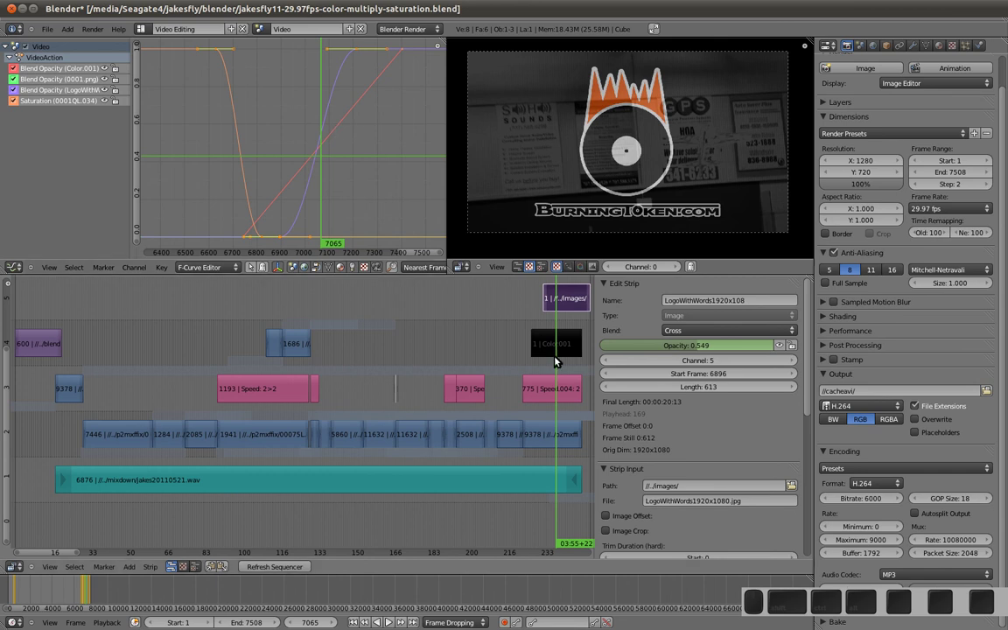
click(535, 308)
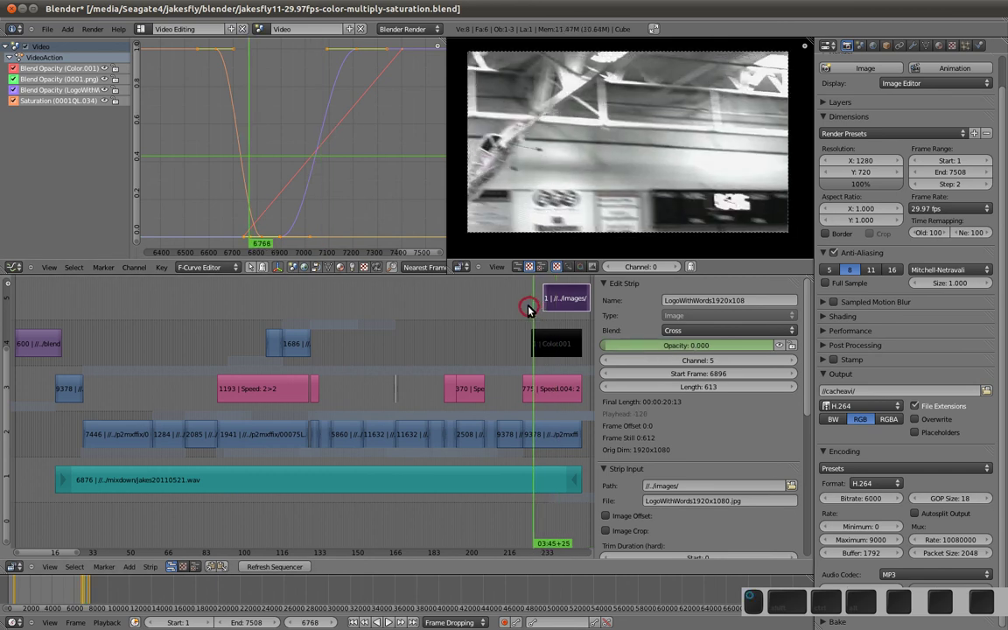
drag(535, 308, 586, 308)
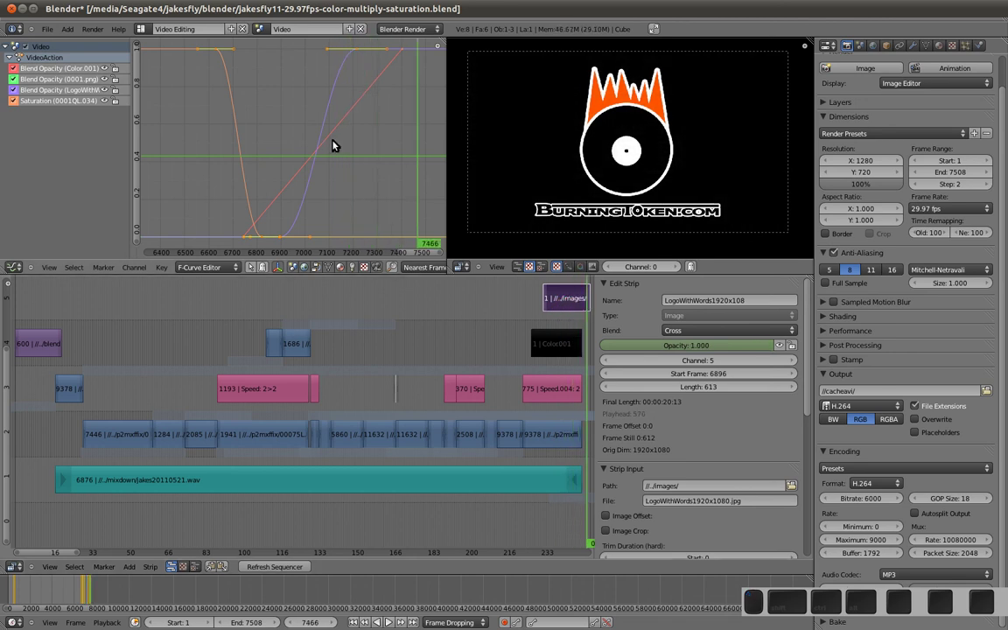
- Rotate and move the logo opacity keyframes for a smoother ease-in, 0.655 at frame 7097
click(328, 53)
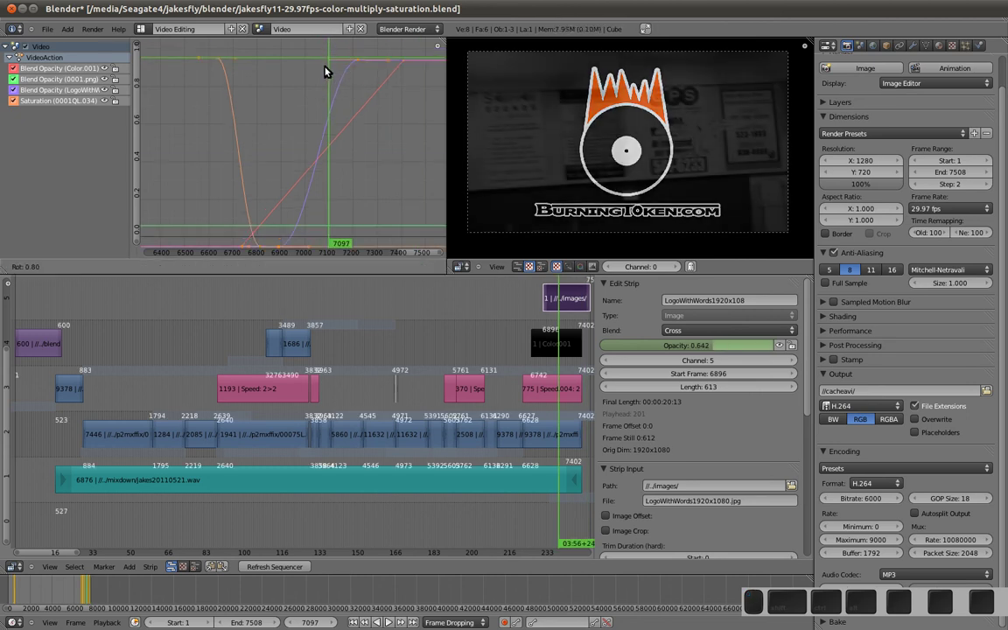
key(r)
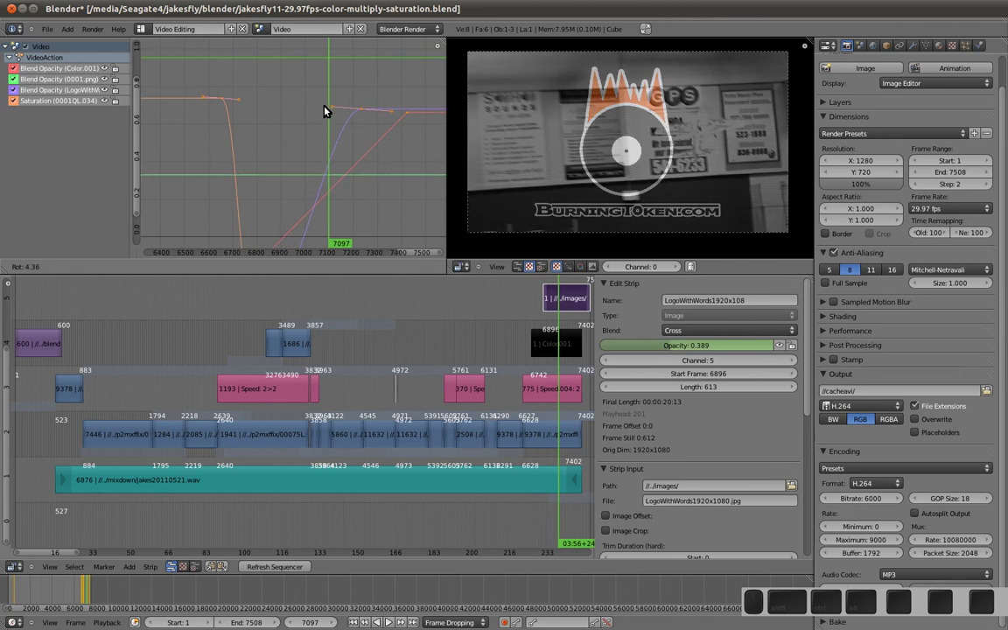
click(339, 94)
right_click(331, 102)
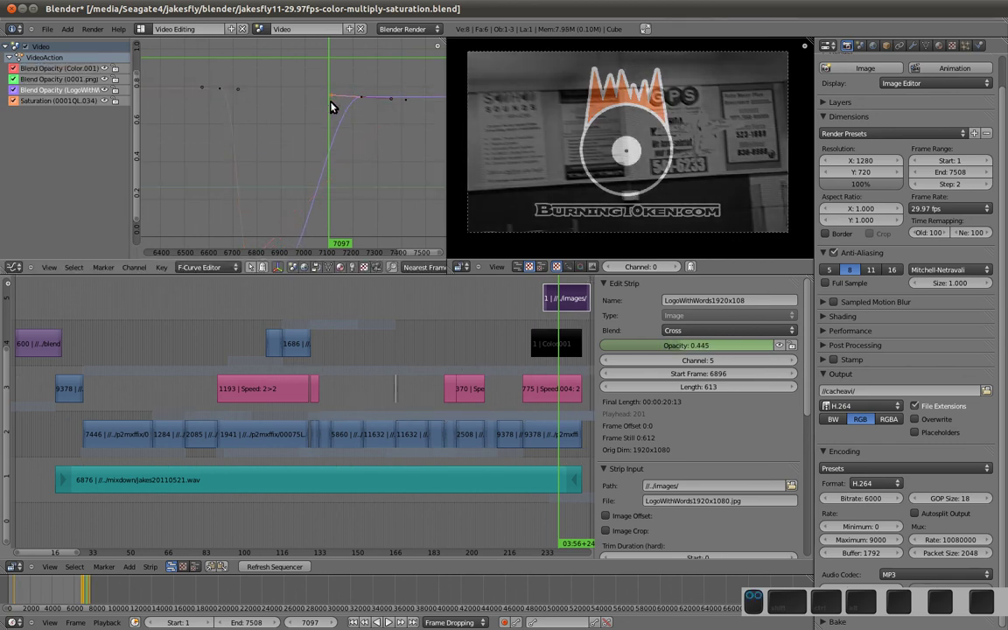
key(g)
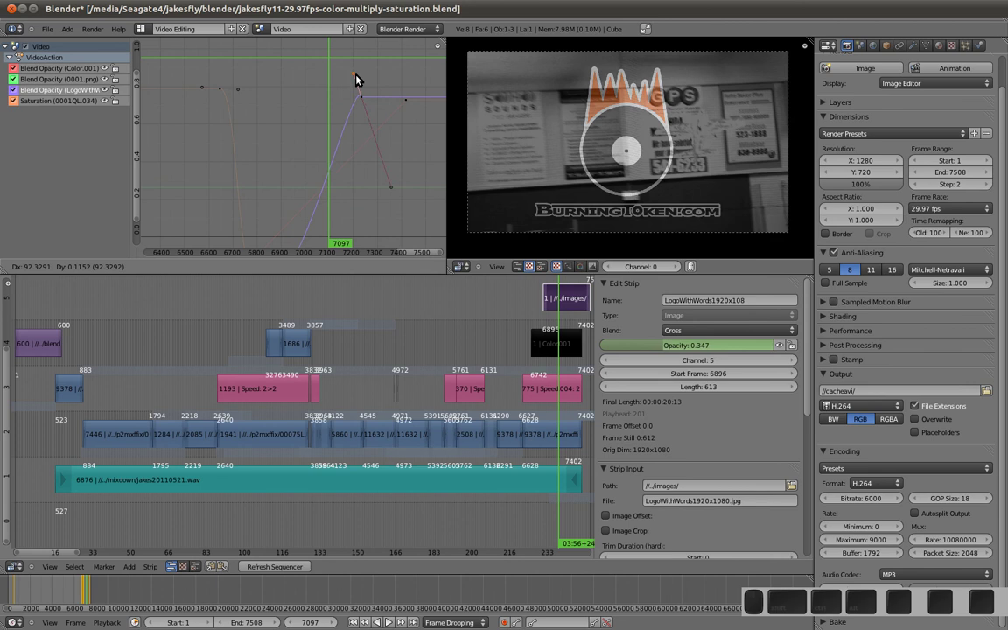
click(236, 101)
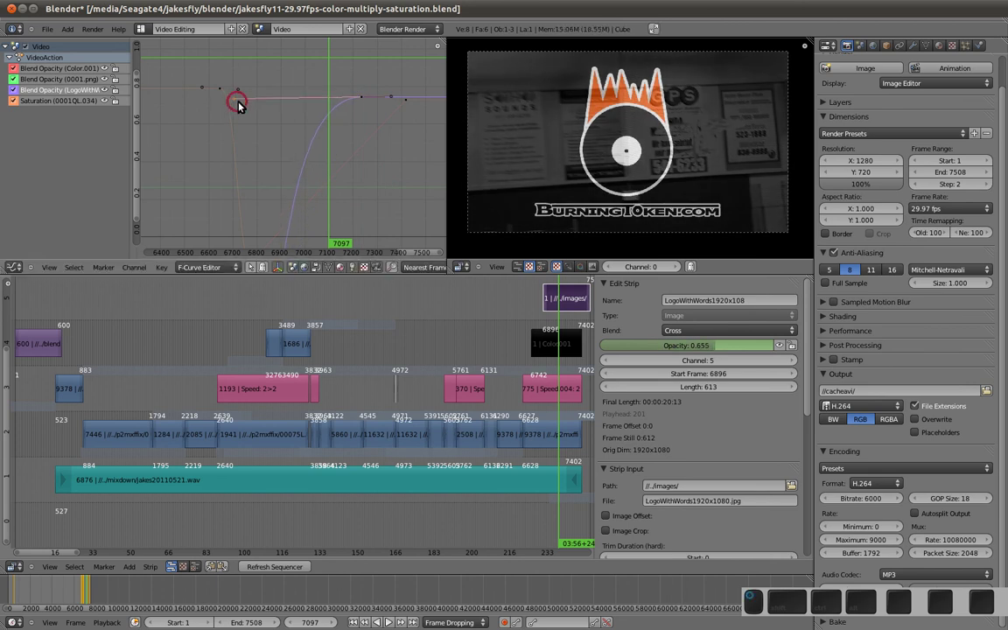
scroll(300, 179, down, 4)
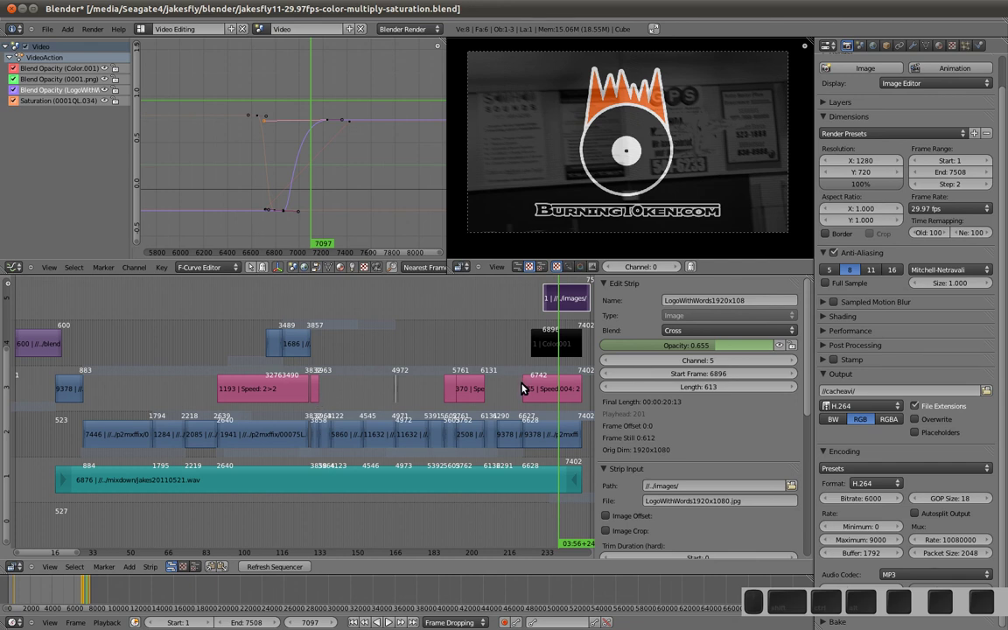
- Select the 0001QL.034 strip and view its Filter settings: Saturation 0.000, Multiply 1.800
click(550, 440)
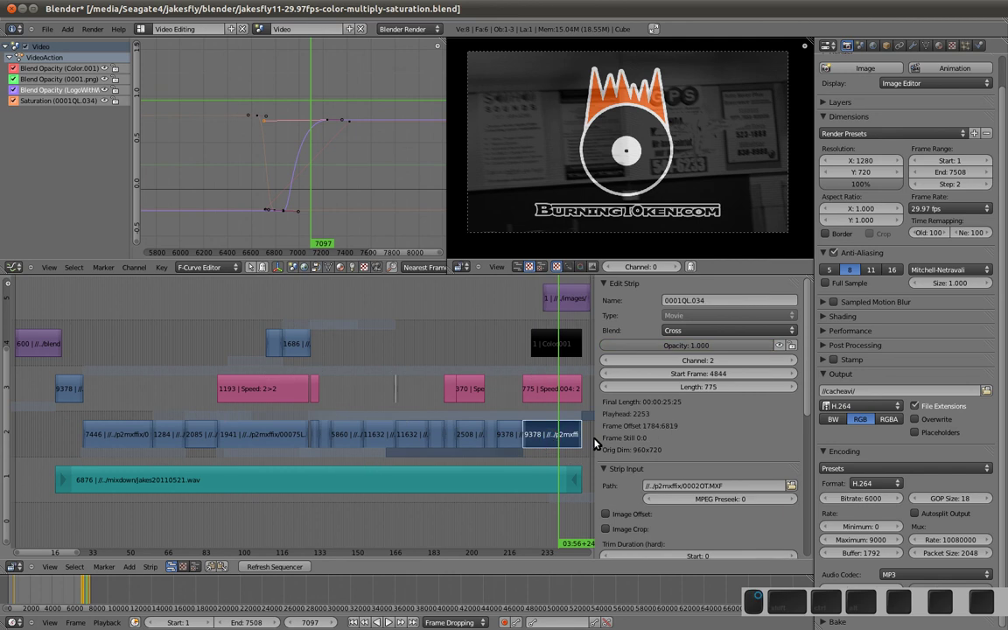
scroll(687, 421, down, 8)
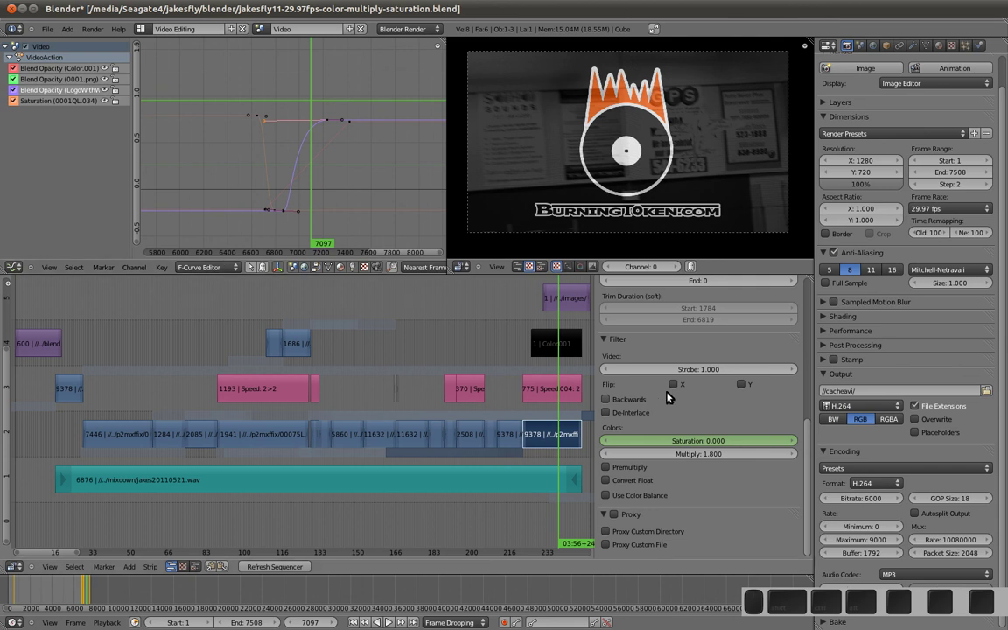
- Select the 600-frame blend render strip and switch to the jakesfly12-alignforbeginning.blend title scene
mouse_move(46, 311)
mouse_down()
mouse_move(27, 312)
mouse_move(47, 310)
mouse_move(35, 311)
mouse_up()
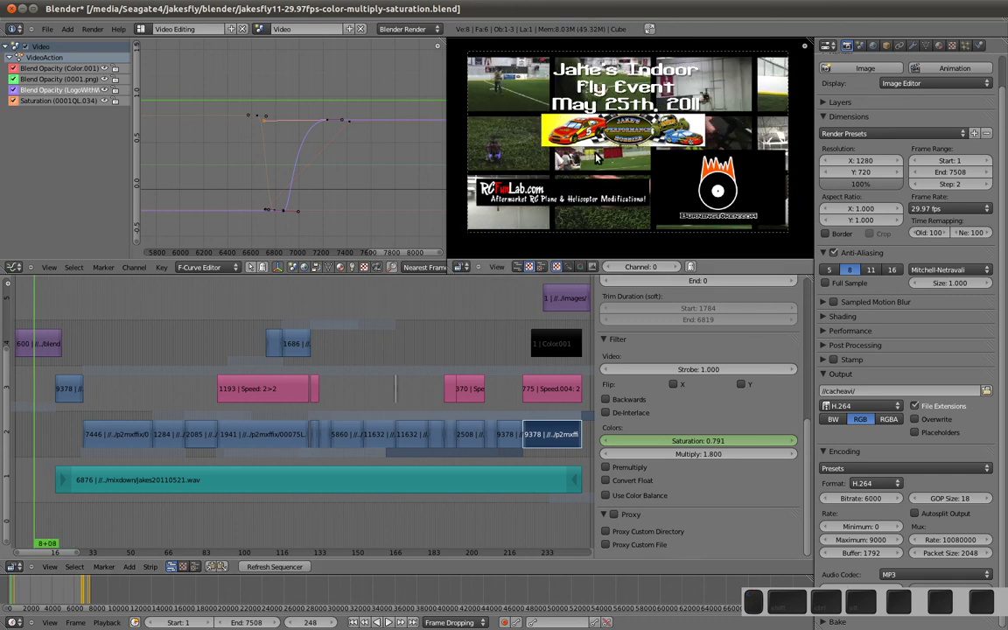
click(39, 342)
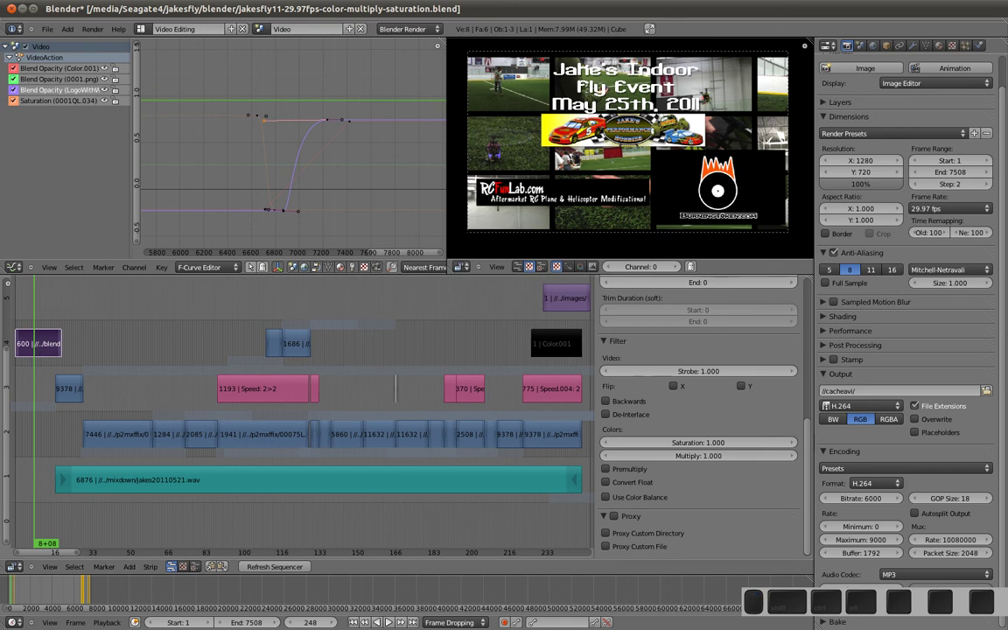
click(38, 344)
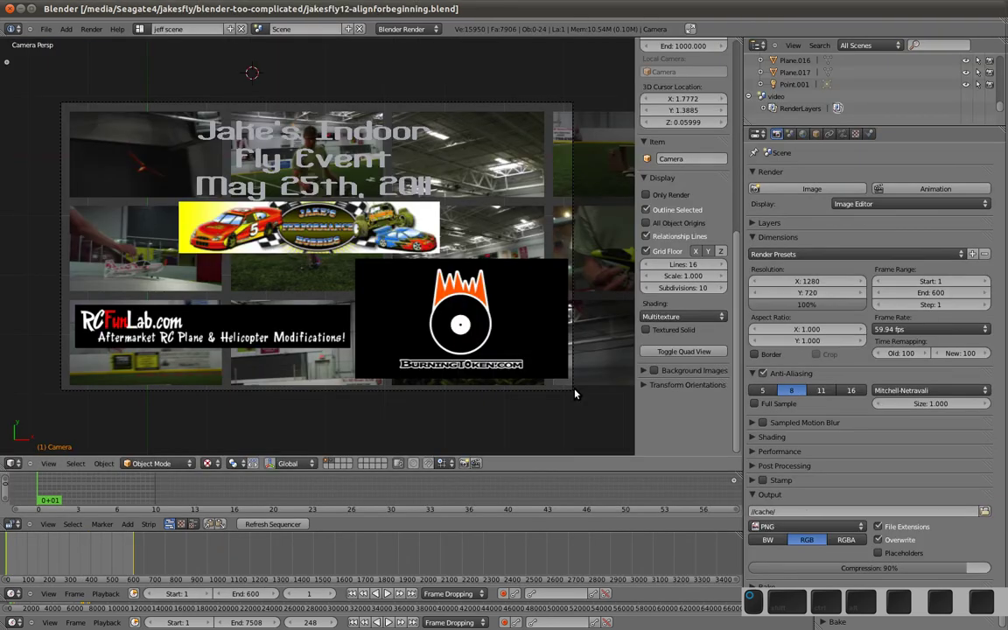
- Restore the title scene window, play and orbit its camera move, then stop in camera view
double_click(385, 12)
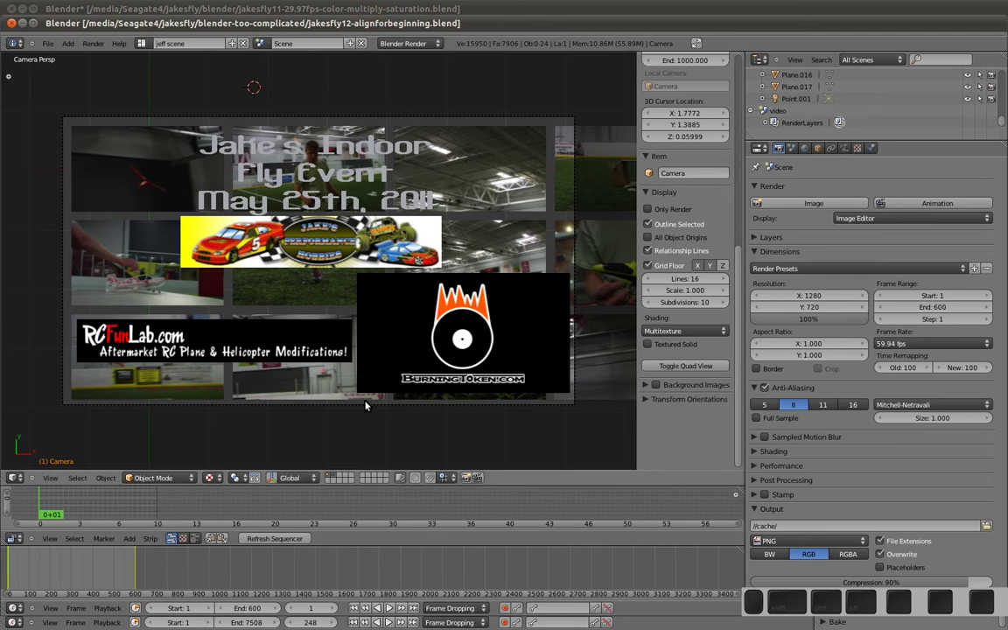
key(alt+a)
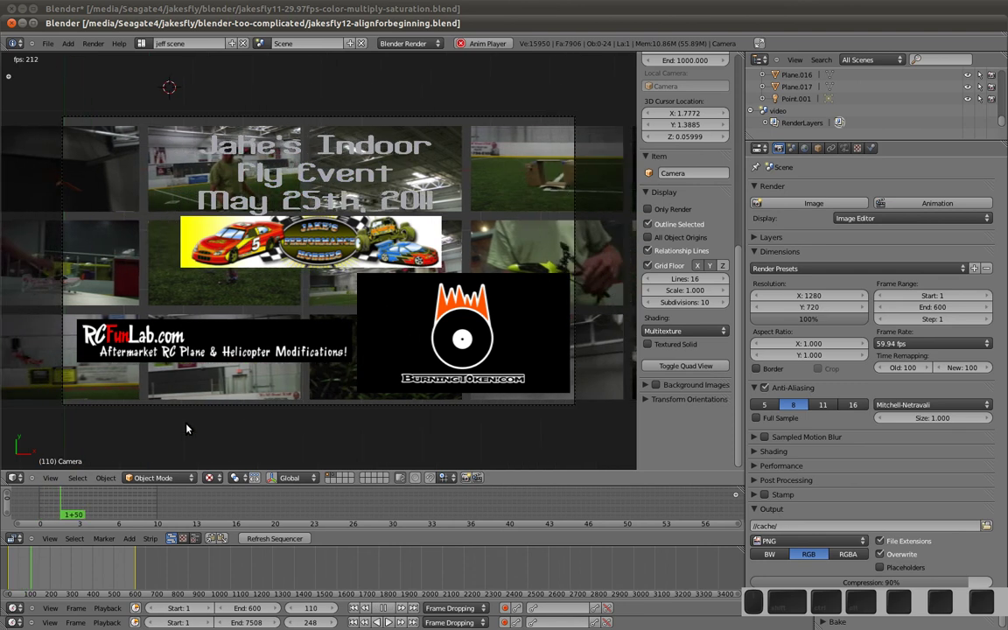
middle_drag(167, 380, 256, 163)
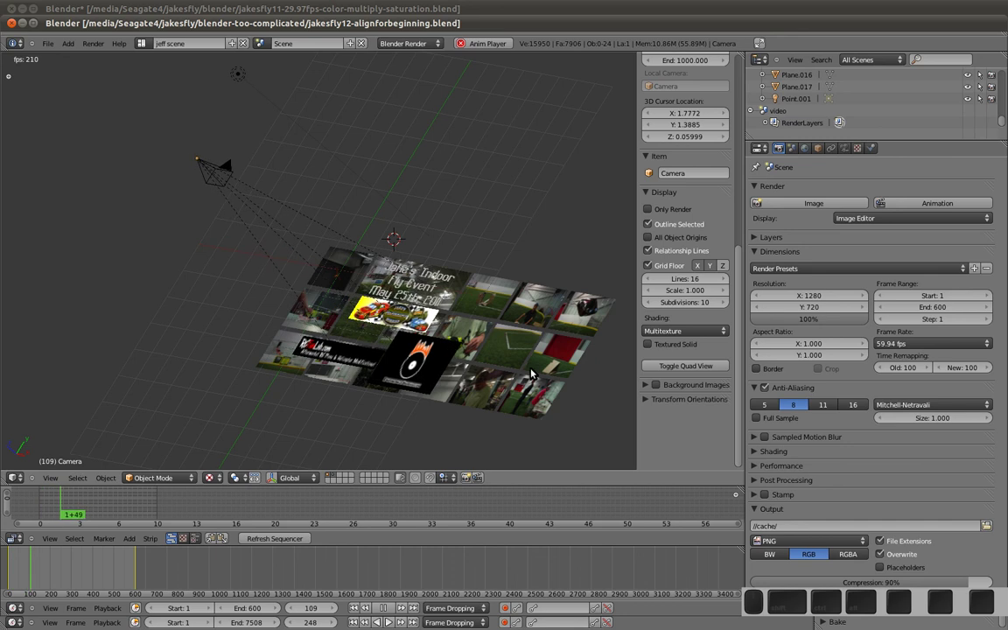
mouse_move(477, 411)
middle_down()
mouse_move(410, 367)
mouse_move(461, 388)
mouse_move(442, 358)
mouse_move(464, 364)
middle_up()
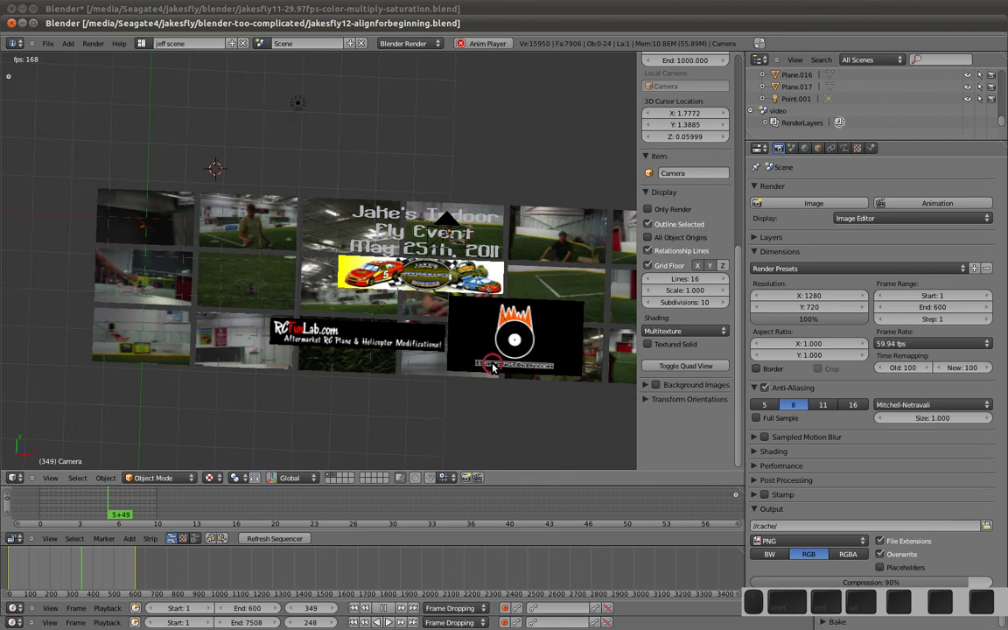
key(KP_0)
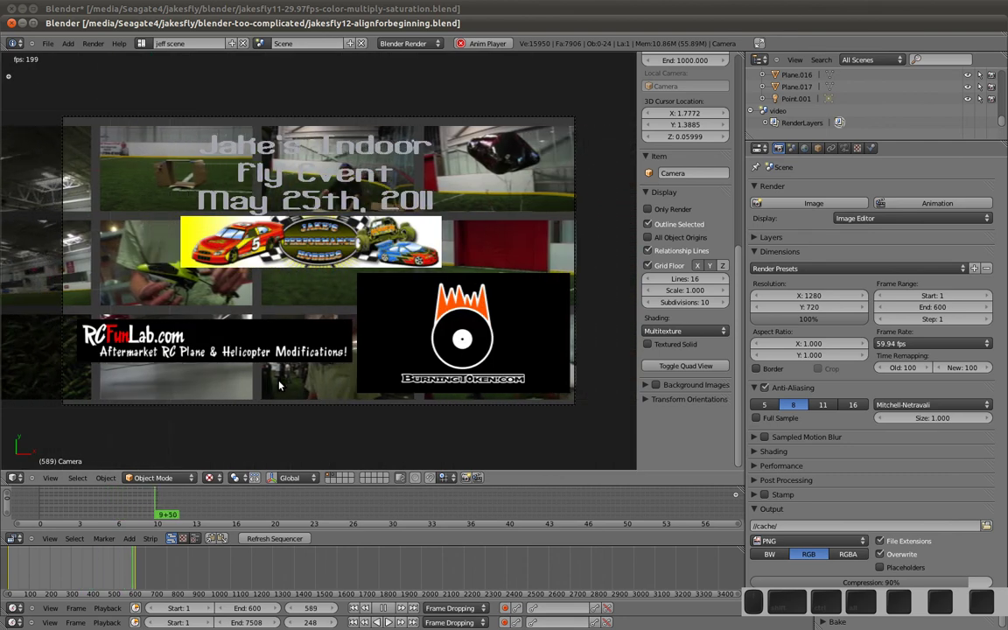
key(Escape)
- Switch the 3D viewport's display shading to GLSL
click(678, 331)
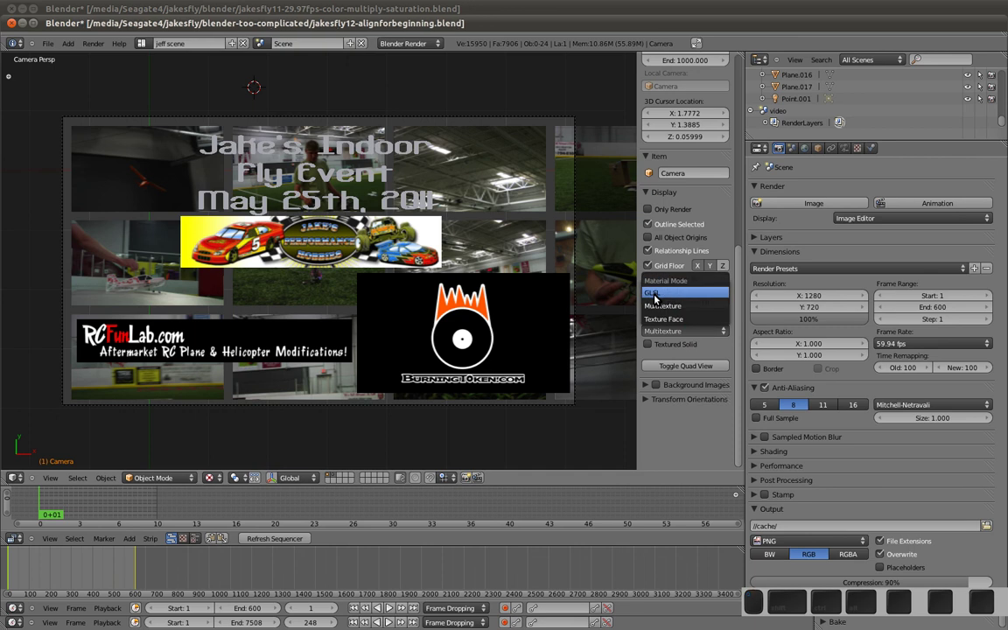
click(633, 298)
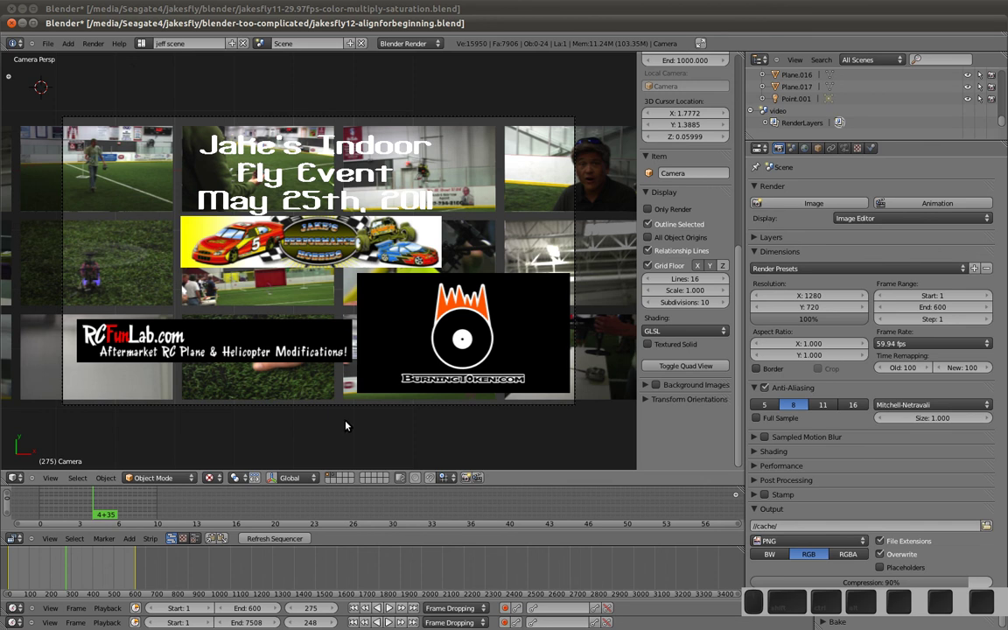
- Move the flame logo plane up and to the right above the video wall
middle_drag(338, 417, 304, 286)
right_click(347, 313)
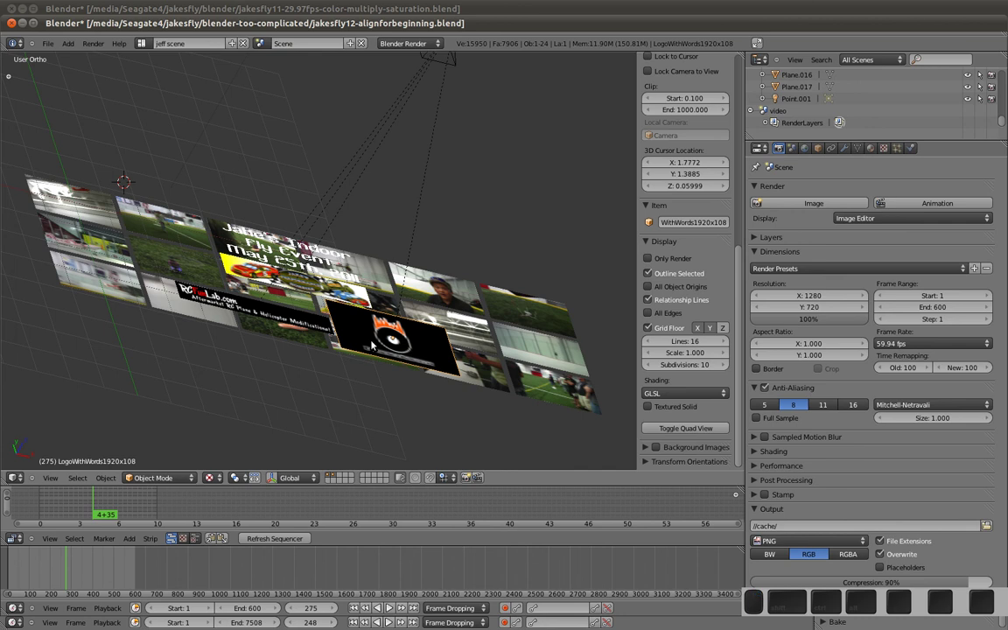
key(g)
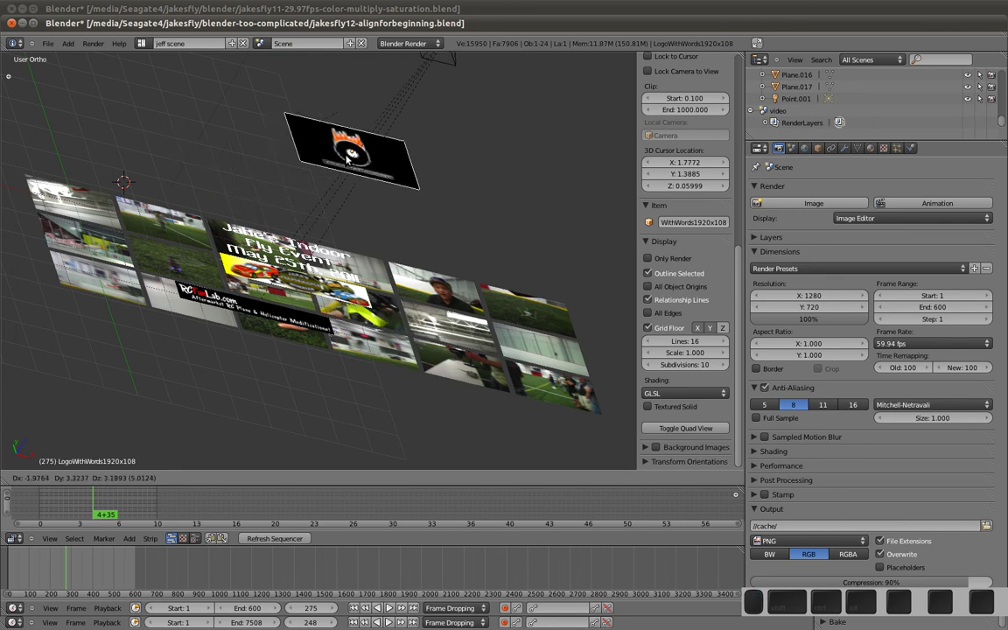
click(442, 227)
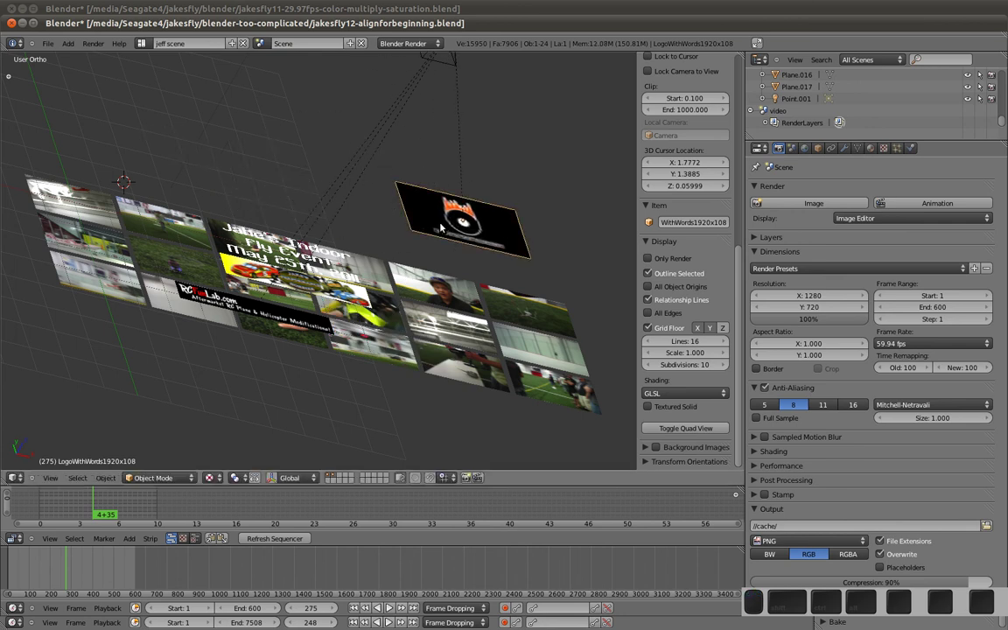
- Raise, enlarge and tilt the RCFunLab logo plane above the wall
right_drag(288, 325, 269, 222)
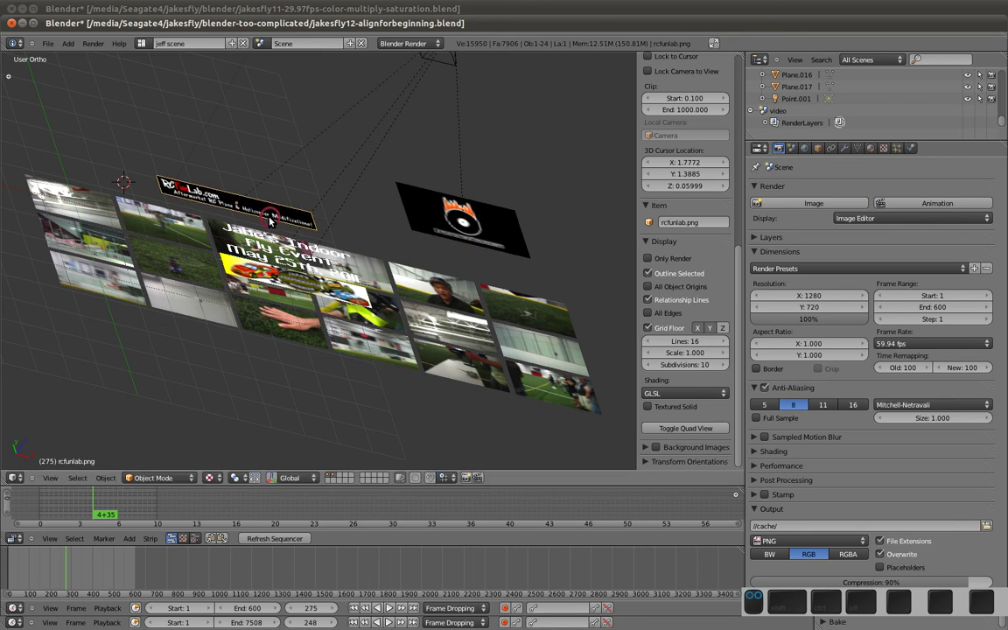
key(s)
click(289, 215)
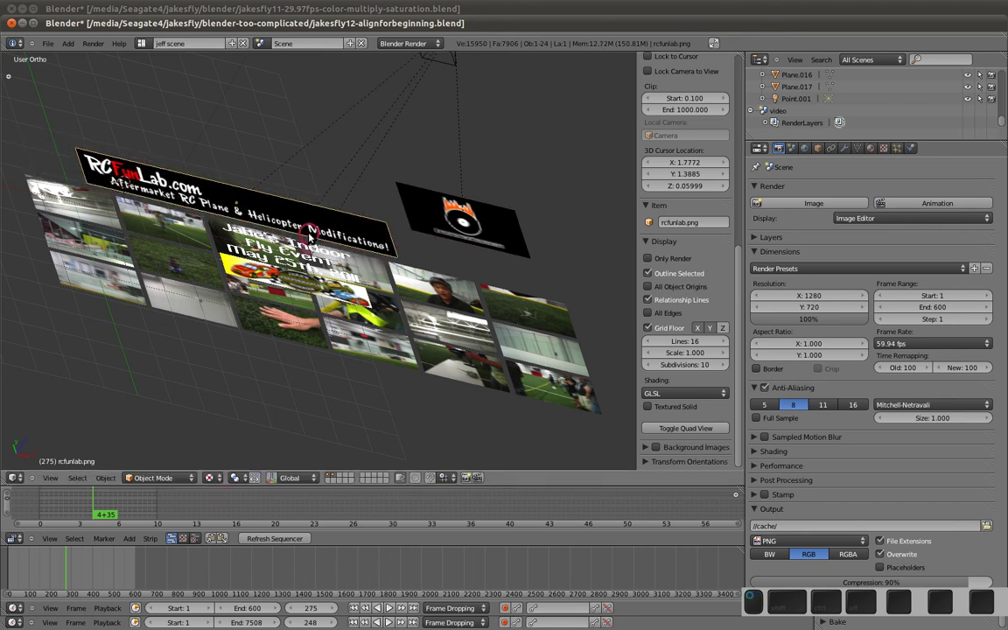
key(r)
key(r)
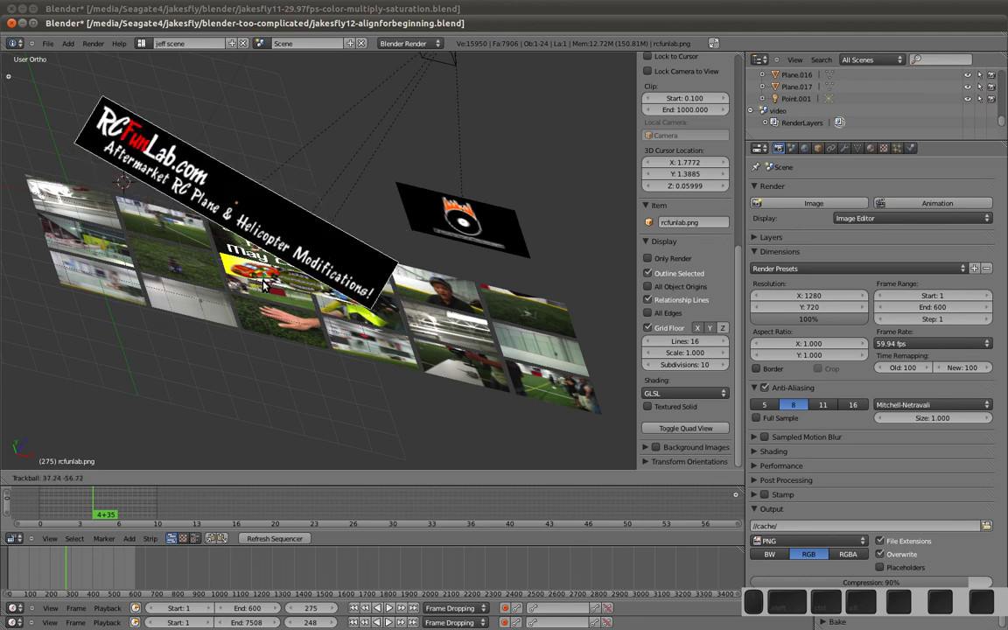
click(370, 271)
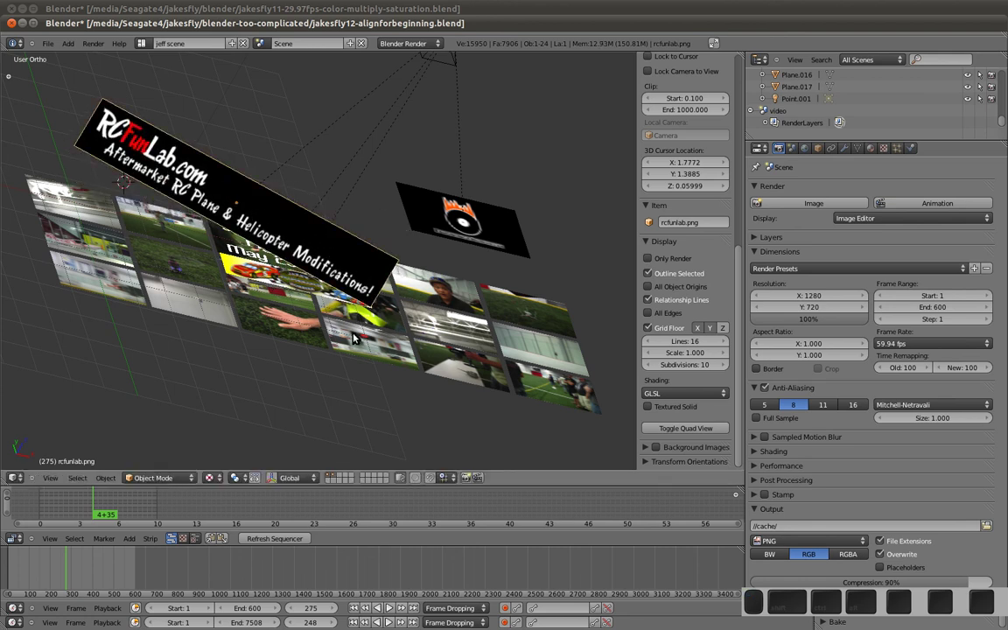
- Preview the title animation with Multitexture viewport shading, stopping back at frame 385
key(alt+a)
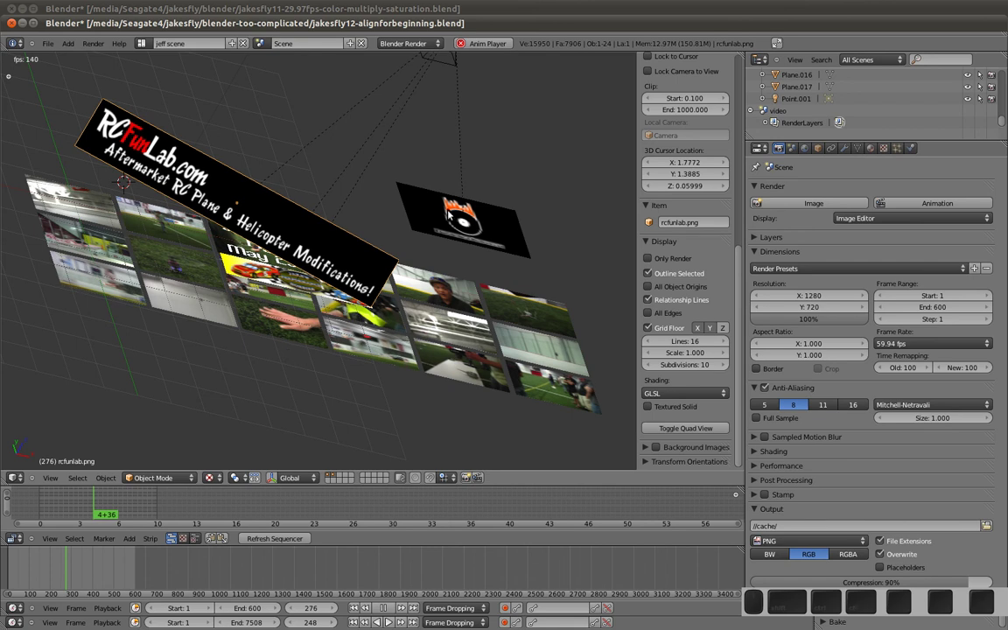
key(alt+a)
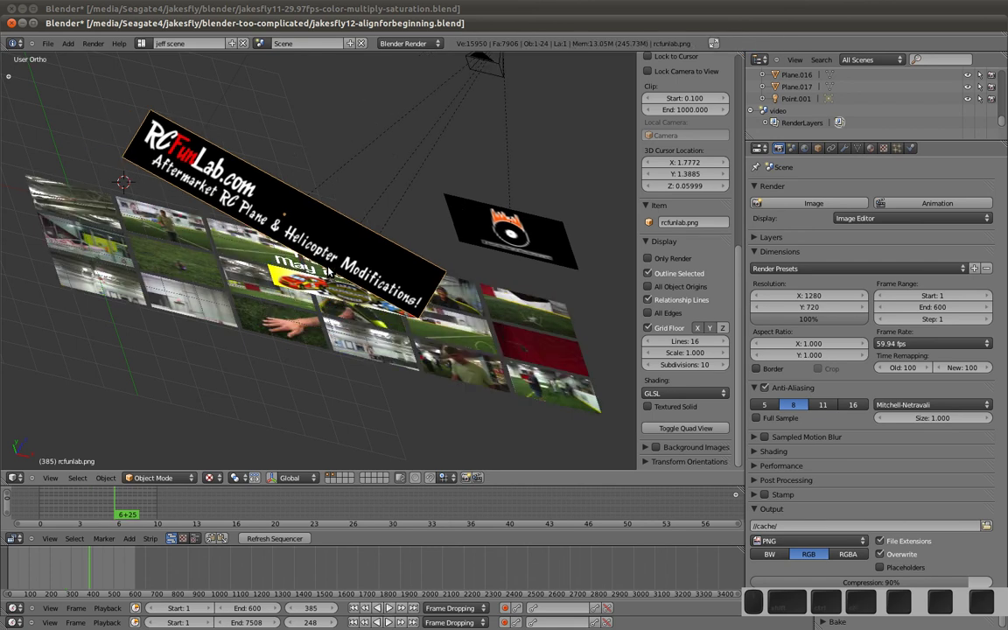
click(652, 393)
click(612, 366)
key(alt+a)
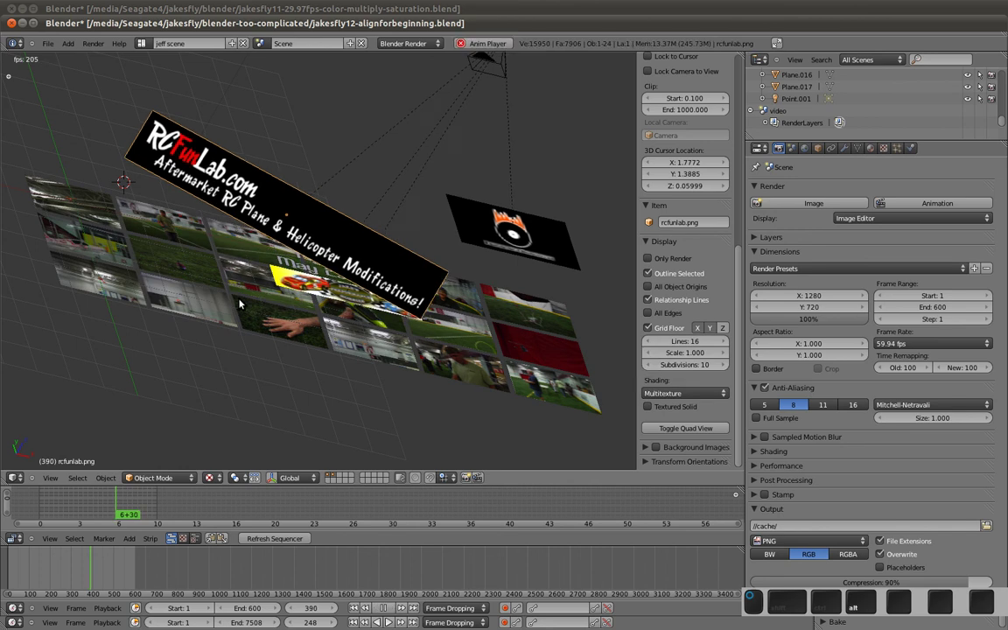
key(Escape)
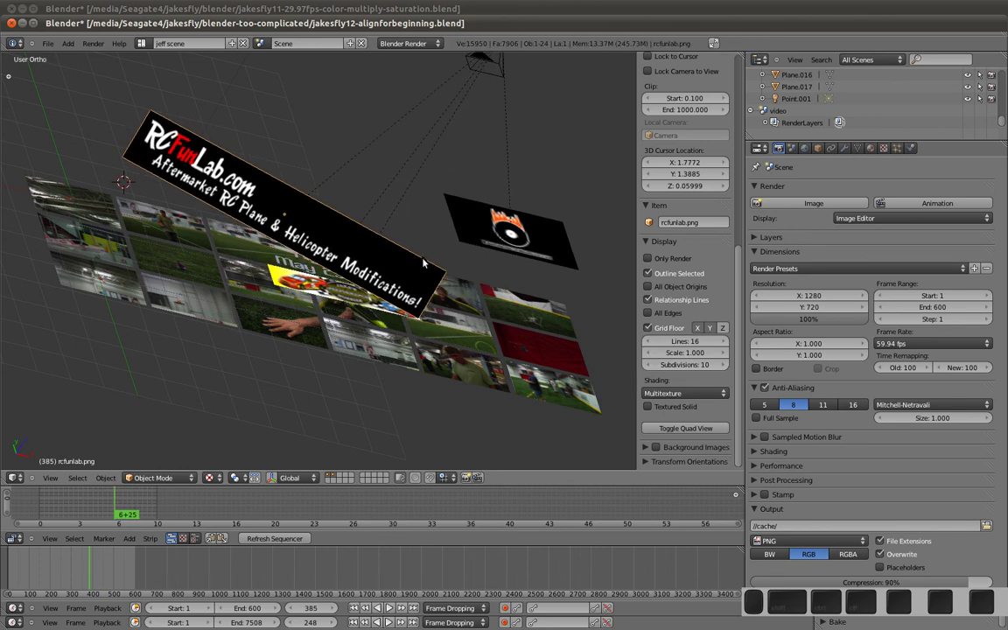
key(z)
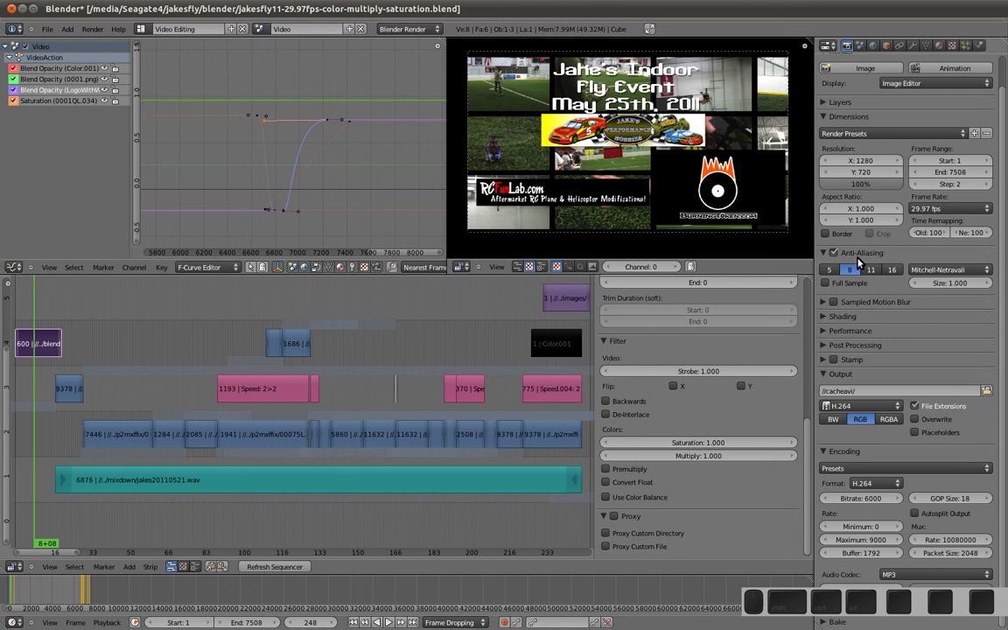
- Check that the frame rate is 29.97 fps and the file format is H.264
click(631, 33)
click(945, 209)
click(857, 408)
- Restore the Blender window from maximized so the browser shows behind it
scroll(873, 446, up, 2)
scroll(874, 446, down, 2)
double_click(757, 15)
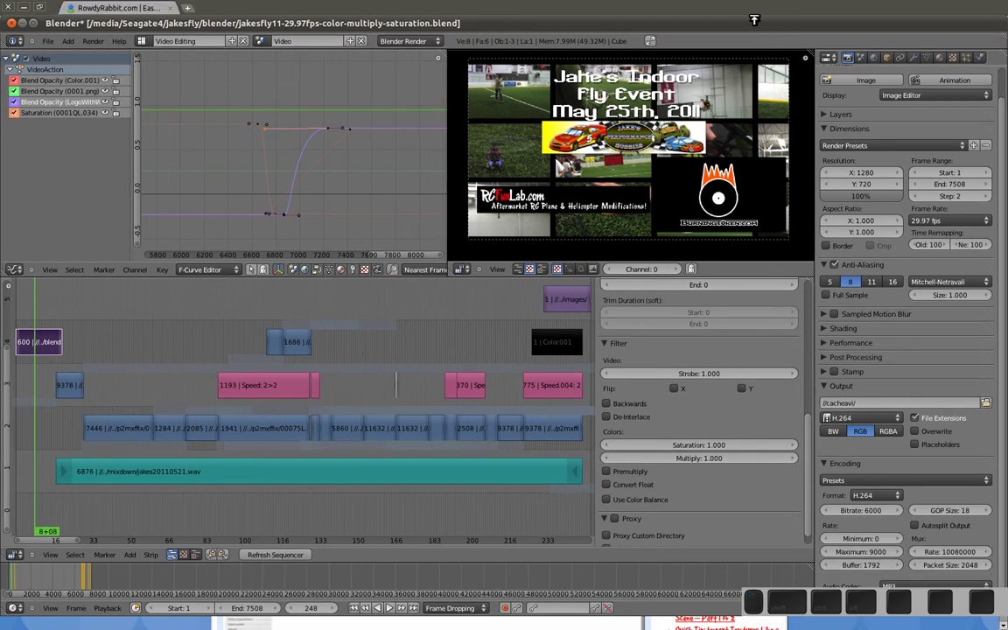
- Keep MP3 as the audio codec at 192 bitrate and 44100 samplerate
mouse_move(754, 19)
mouse_down()
mouse_move(753, 169)
mouse_move(756, 29)
mouse_up()
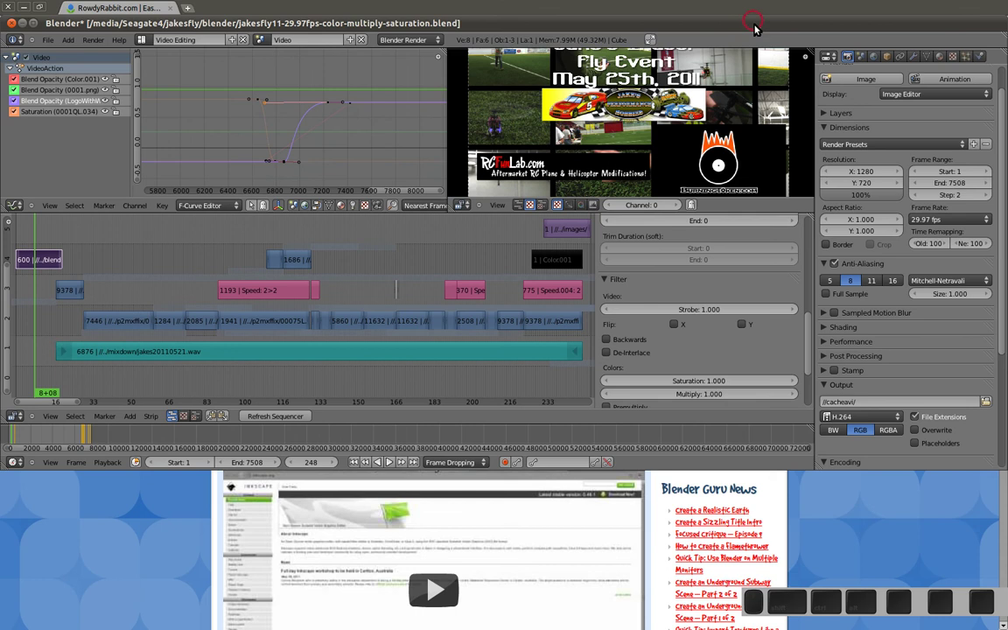
scroll(877, 365, down, 5)
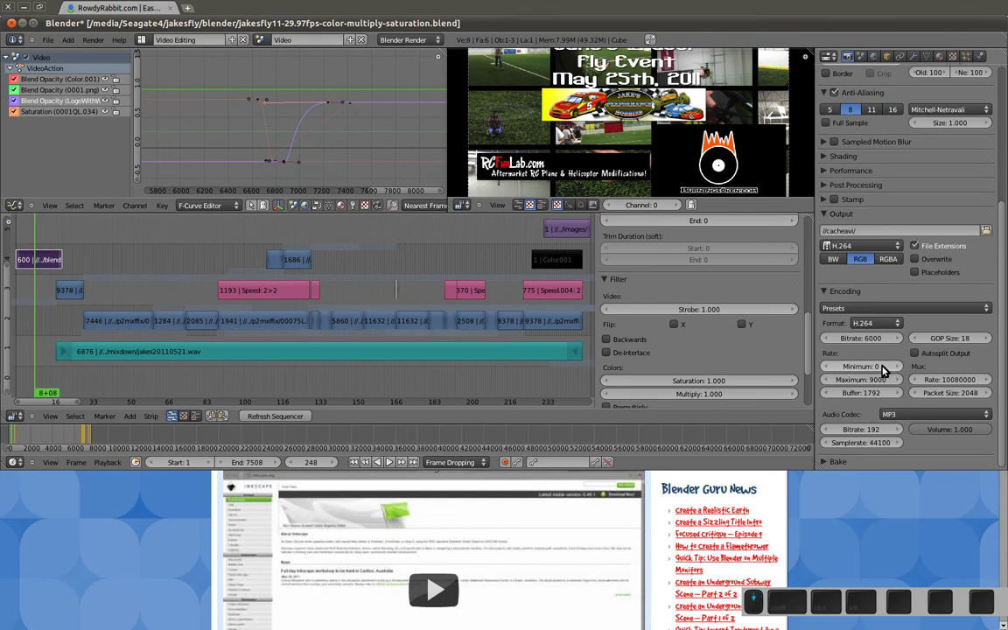
click(902, 415)
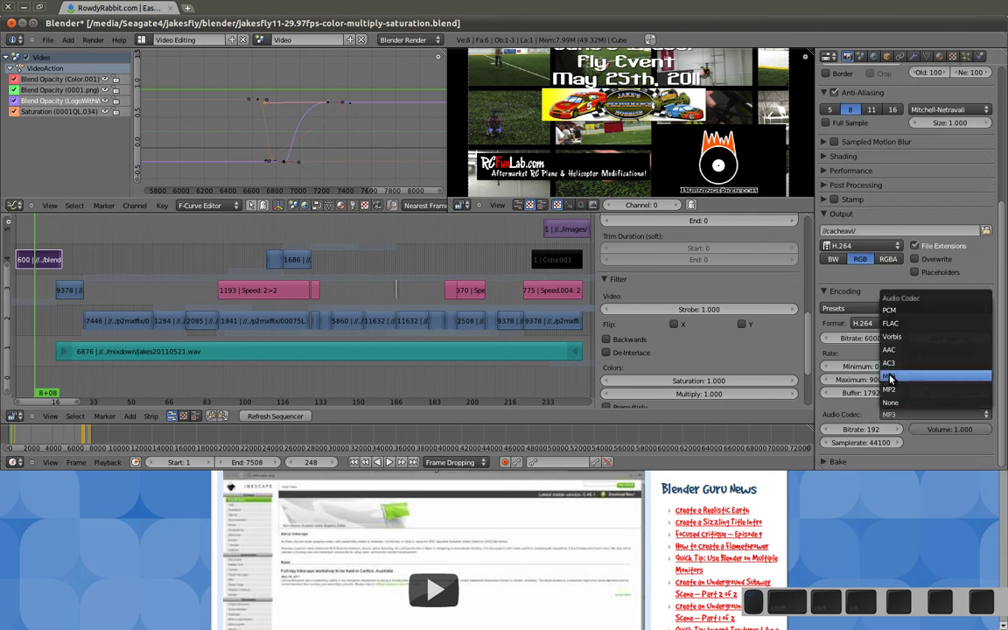
click(890, 378)
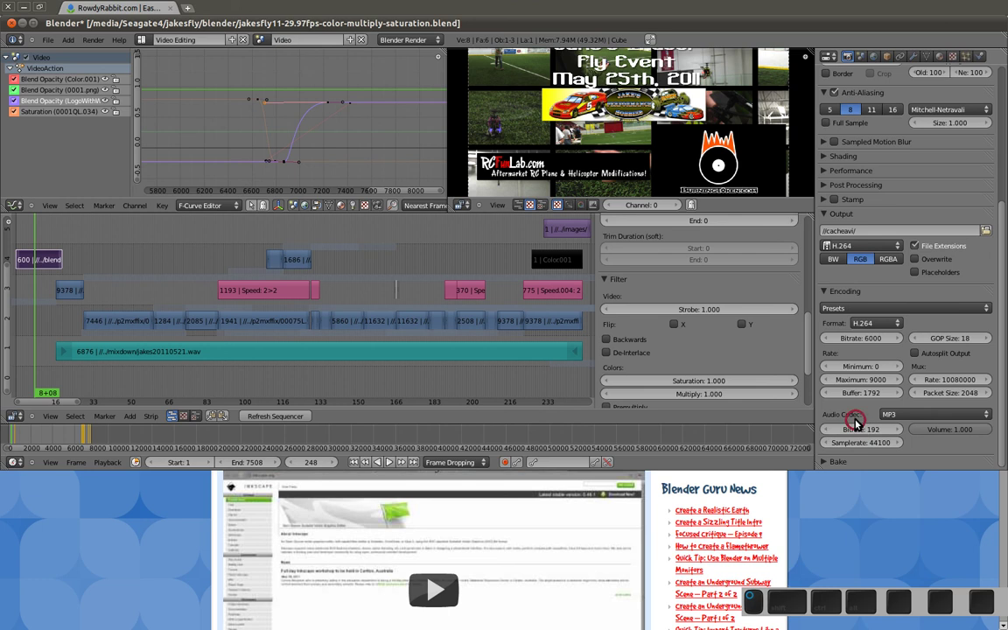
- Confirm H.264 output, then make the window and preview area taller
scroll(877, 387, up, 6)
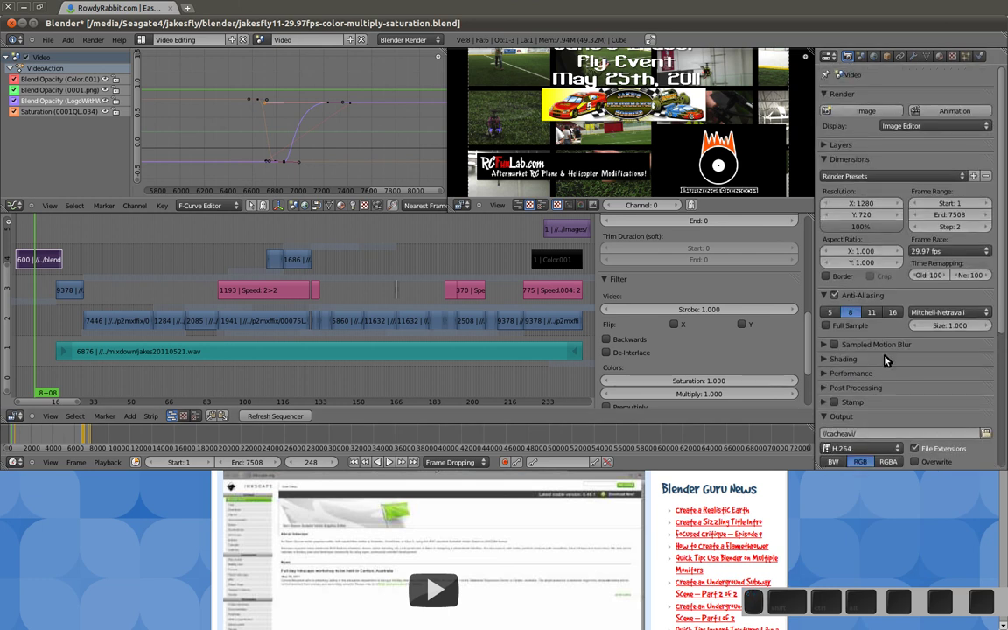
scroll(865, 263, down, 6)
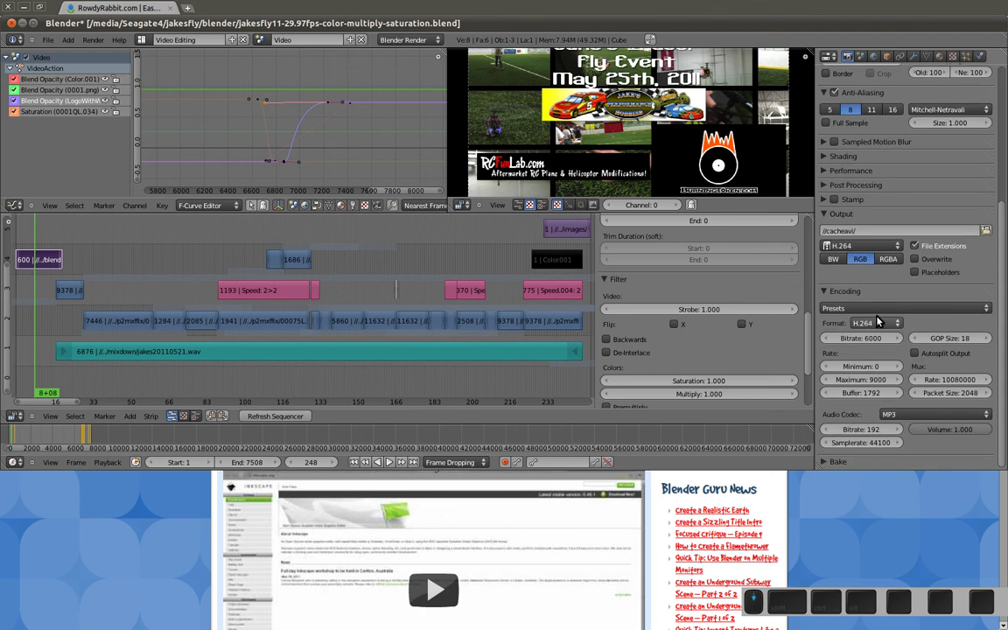
click(906, 413)
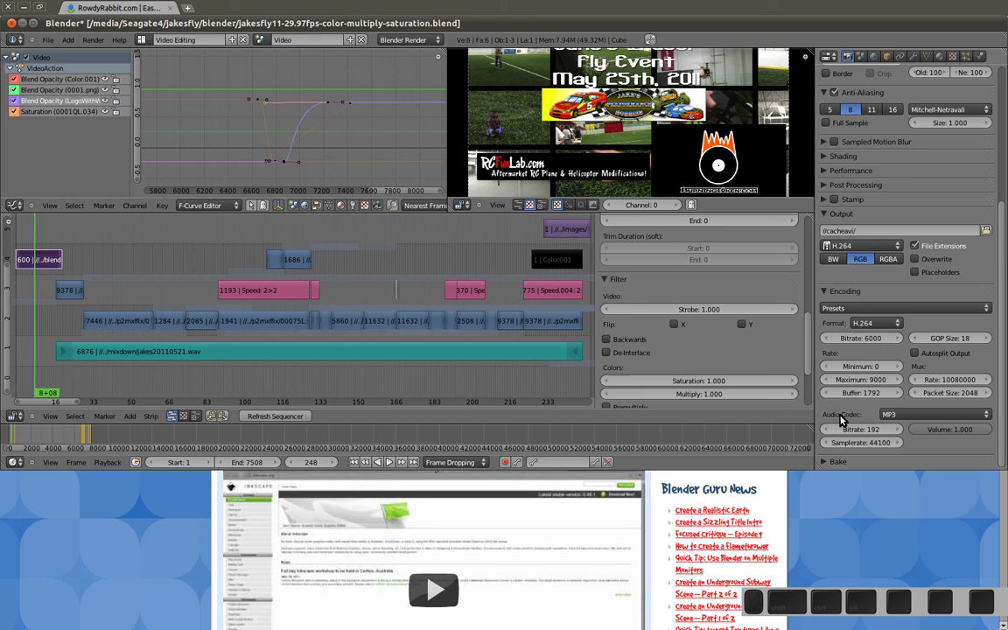
click(866, 323)
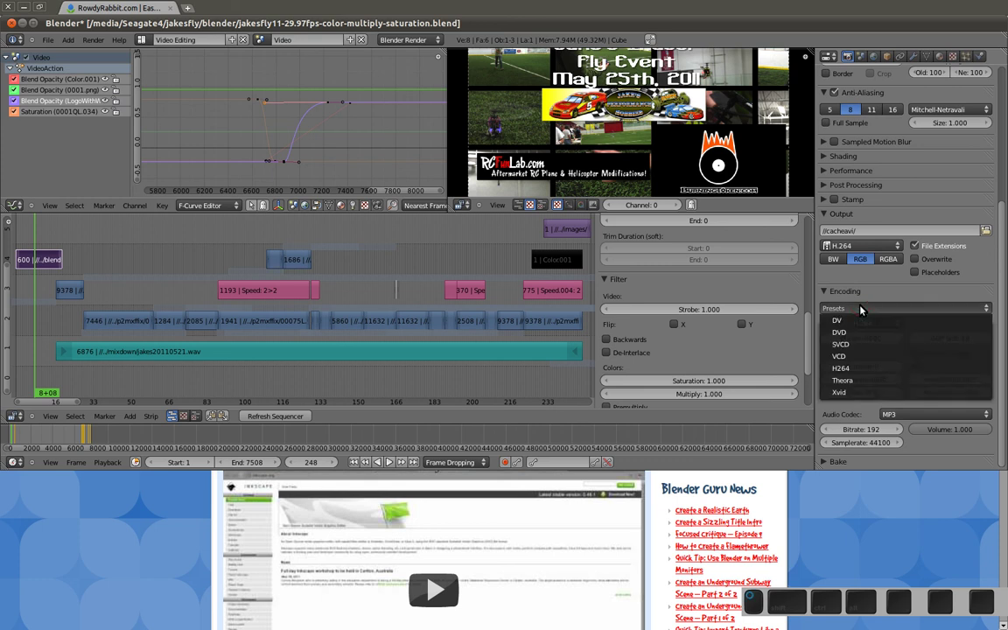
click(861, 246)
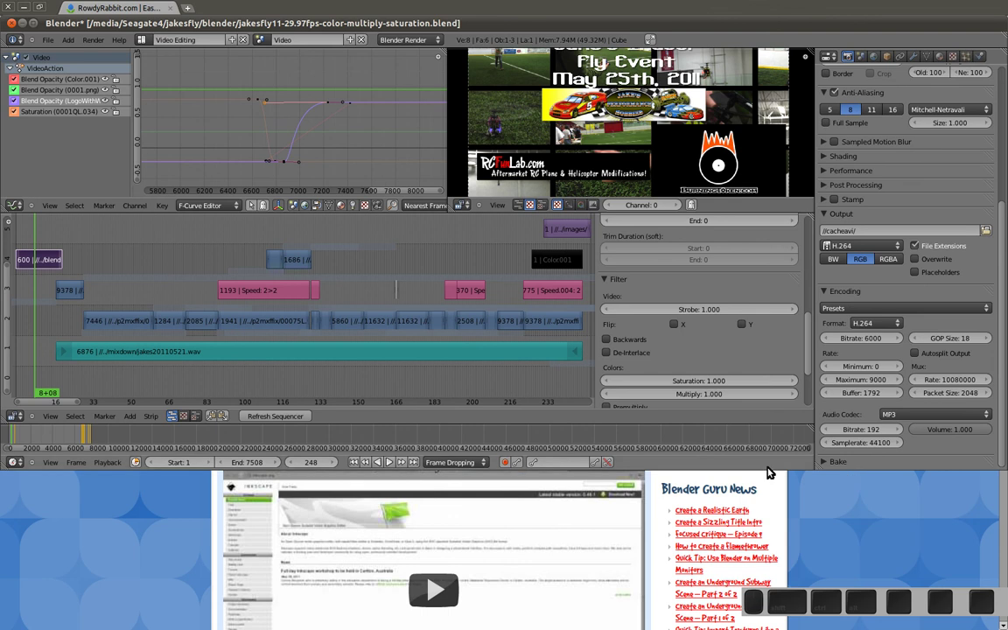
drag(767, 472, 781, 615)
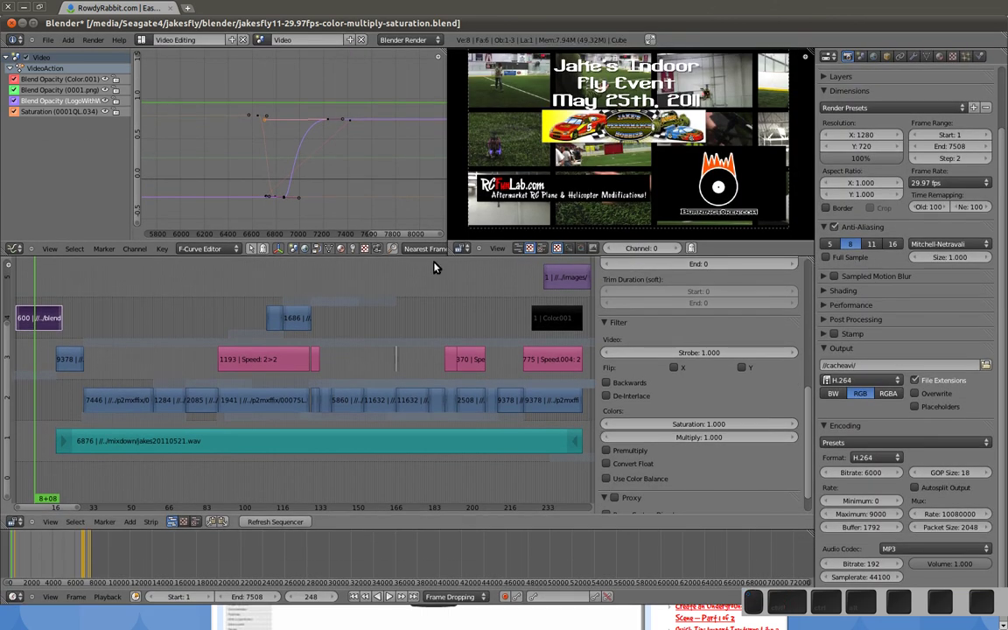
drag(434, 245, 437, 327)
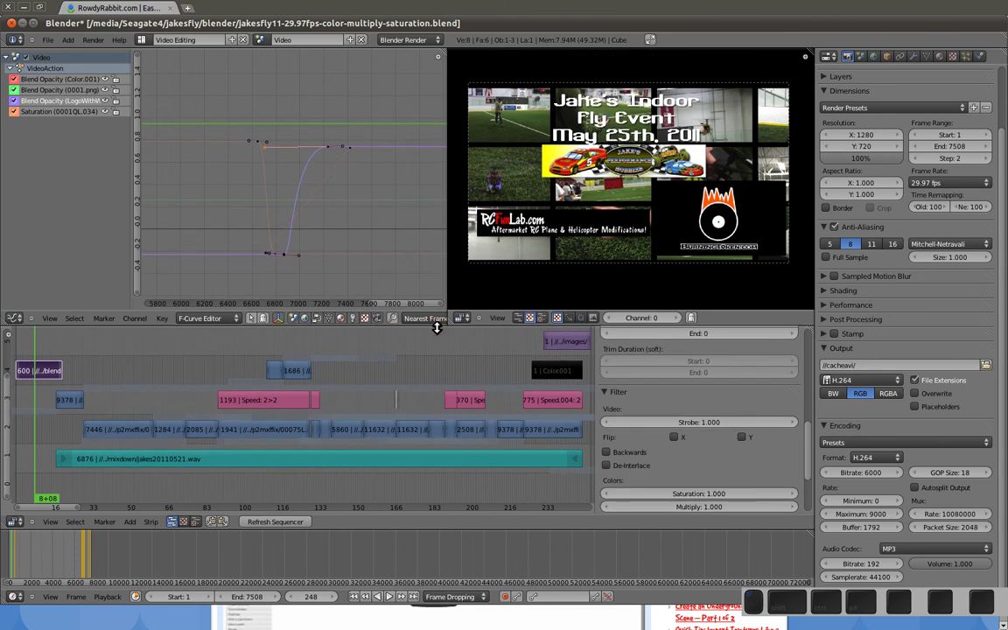